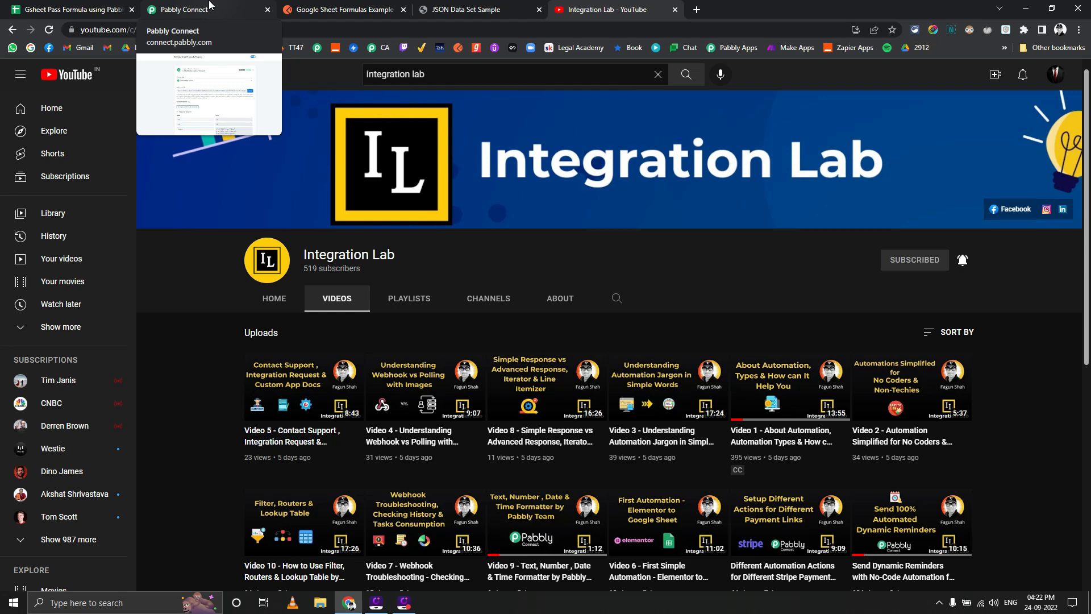
- Switch from the Pabbly Connect workflow to the Google Sheet and enter =SUM(A2:B2) in cell D2 of the Sum sheet
left_click(209, 5)
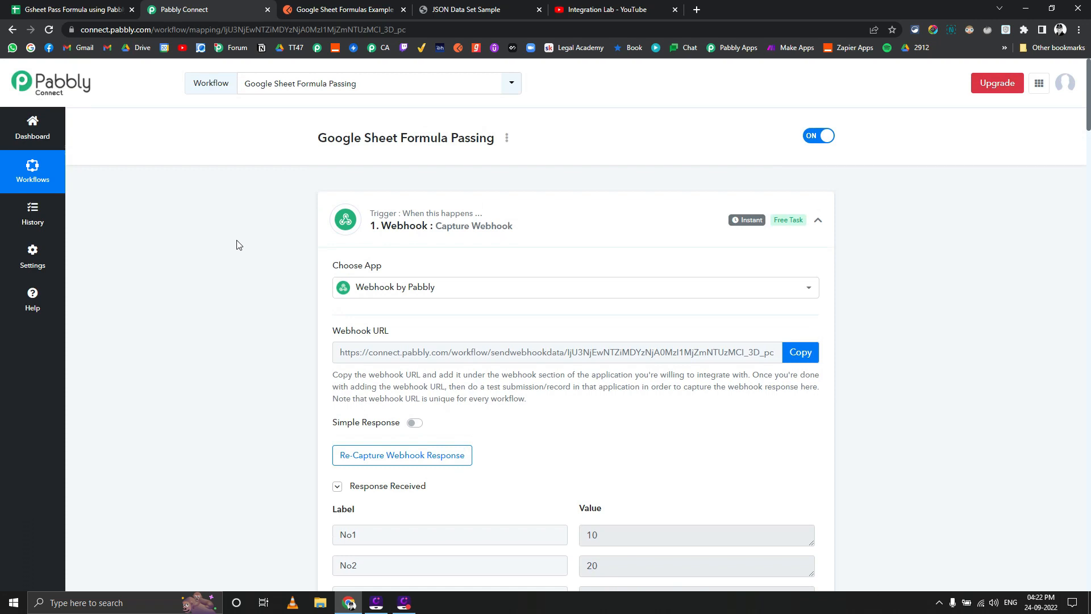
left_click(21, 7)
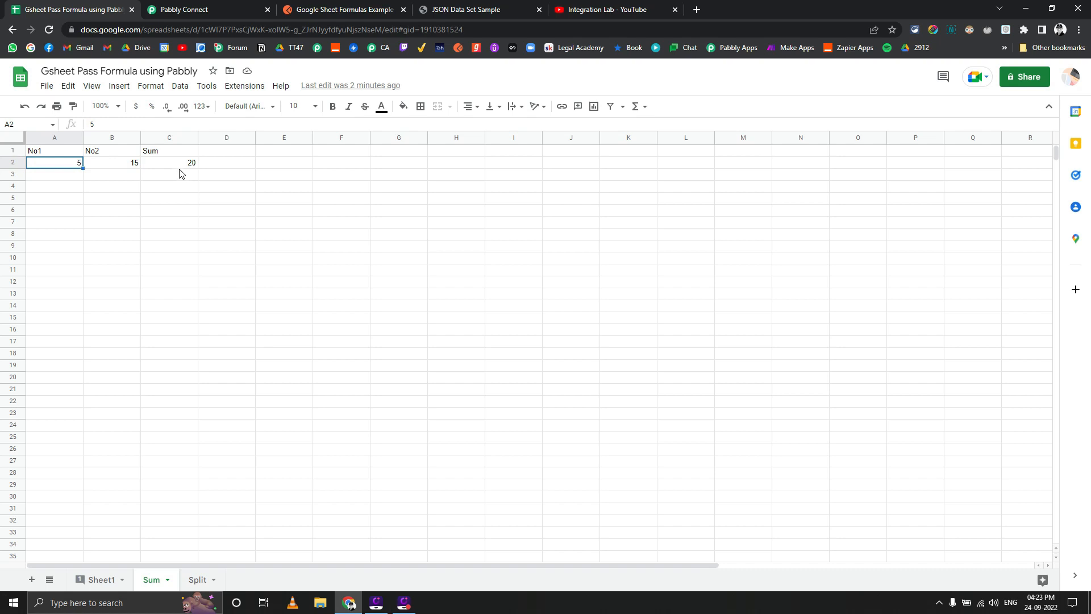
left_click(212, 167)
double_click(212, 165)
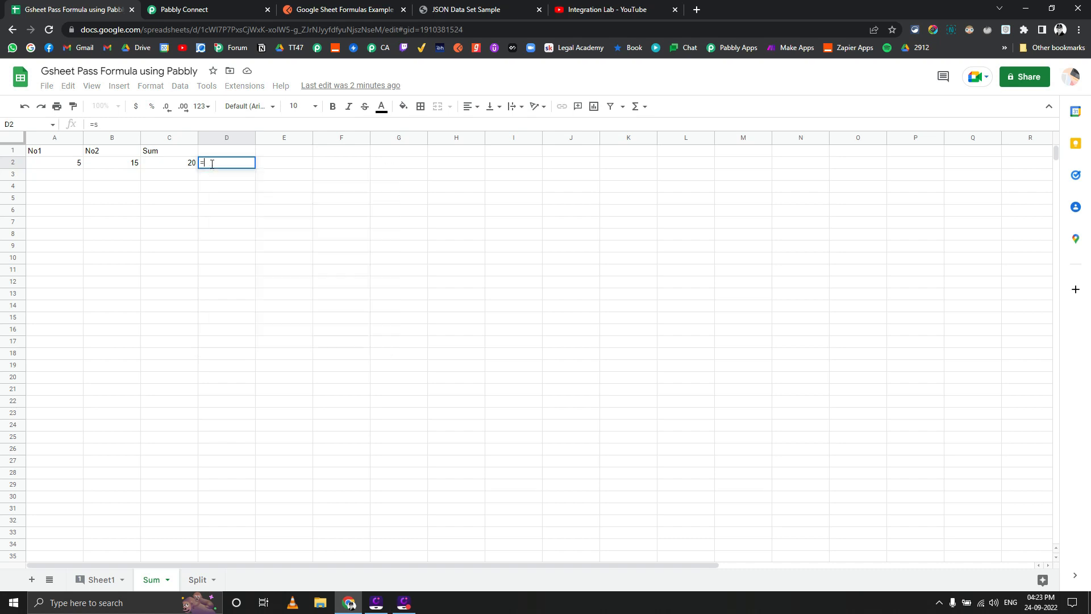
type("s")
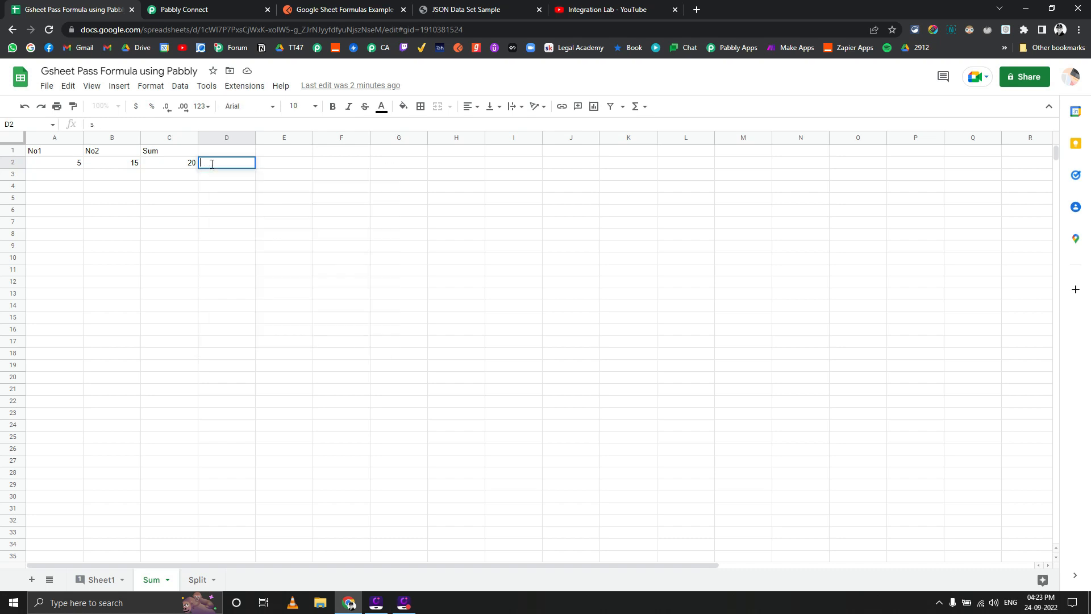
type("=sum")
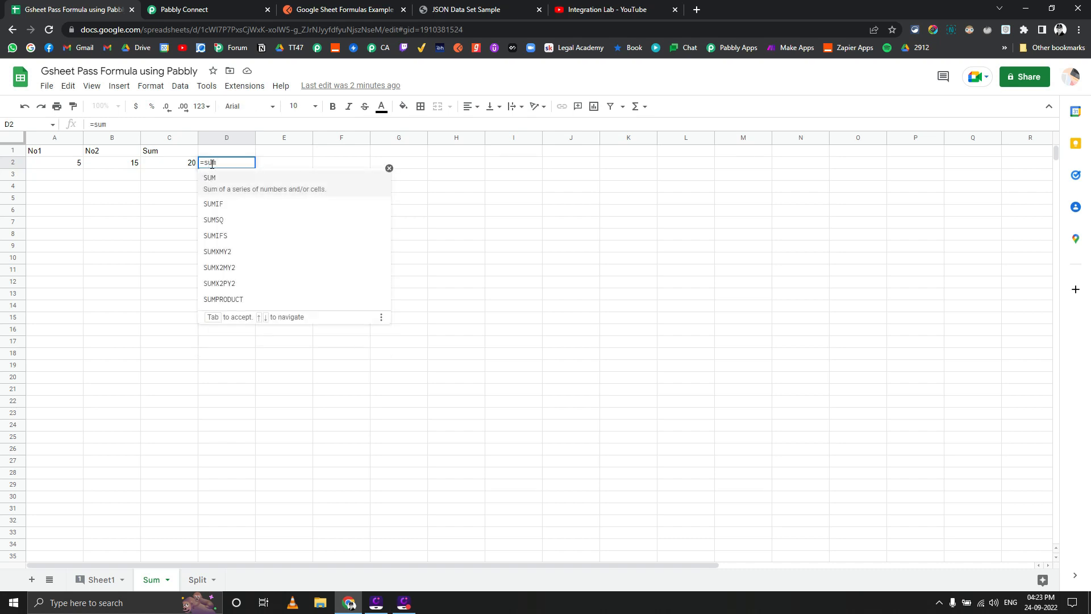
key("Tab")
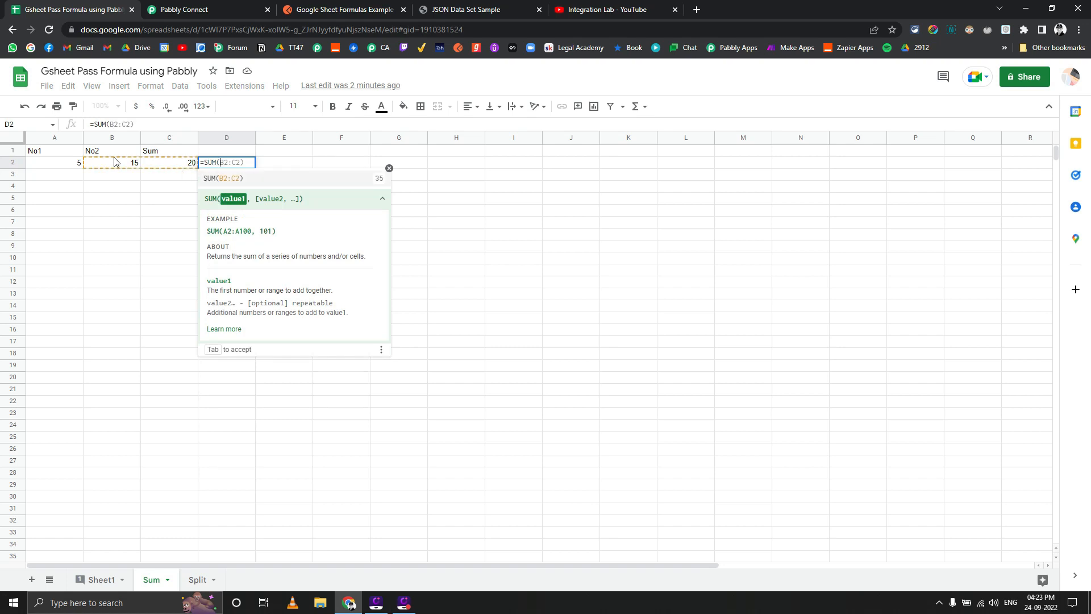
left_click(51, 167)
left_click_drag(50, 166, 110, 166)
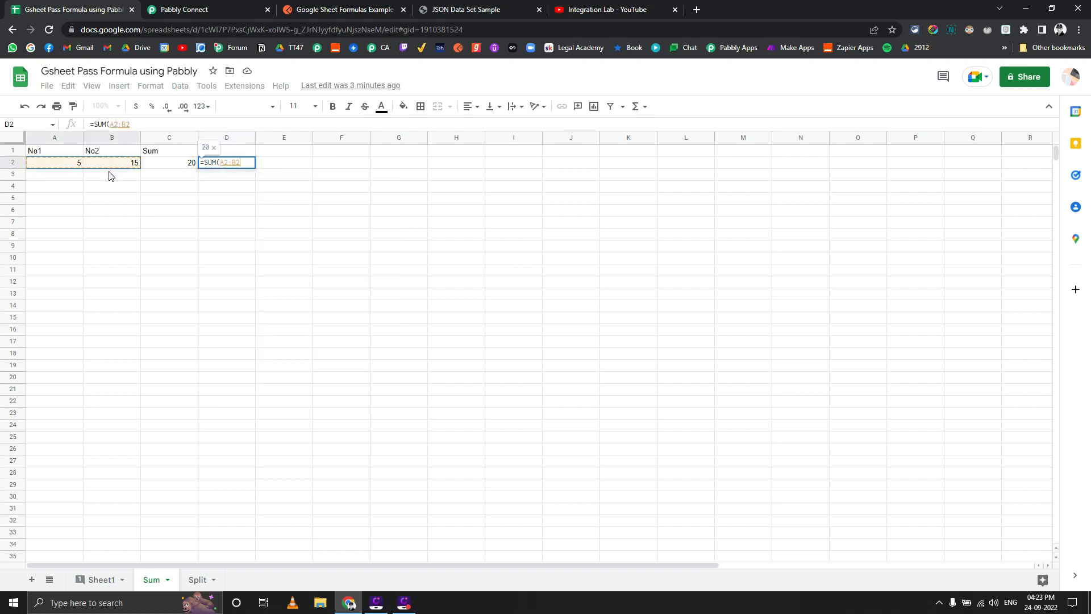
type(")")
key("Return")
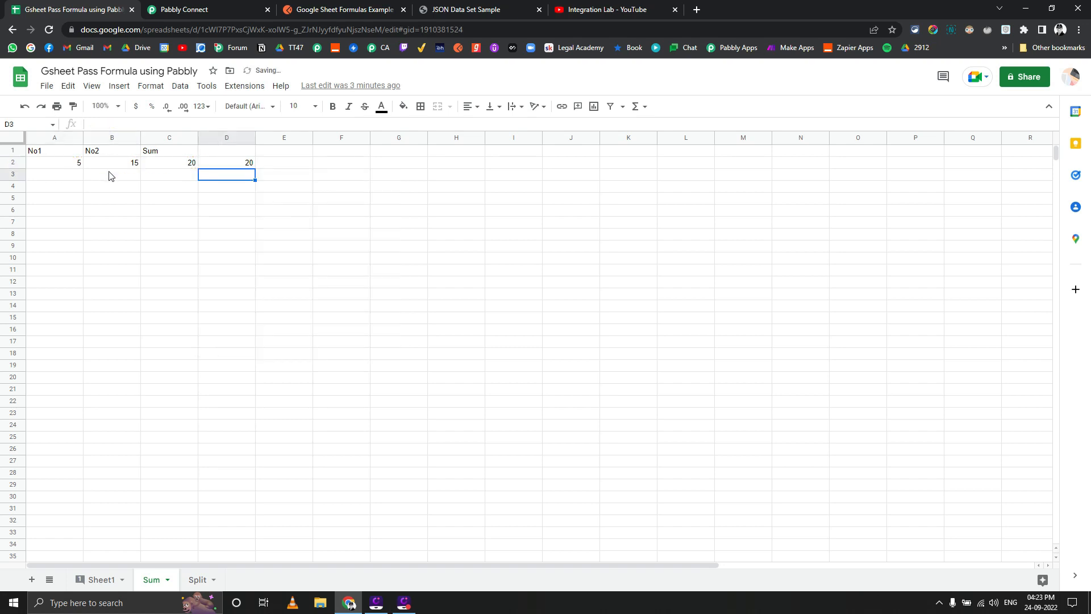
- Cut the SUM formula out of cell D2, leaving the cell empty
left_click(226, 165)
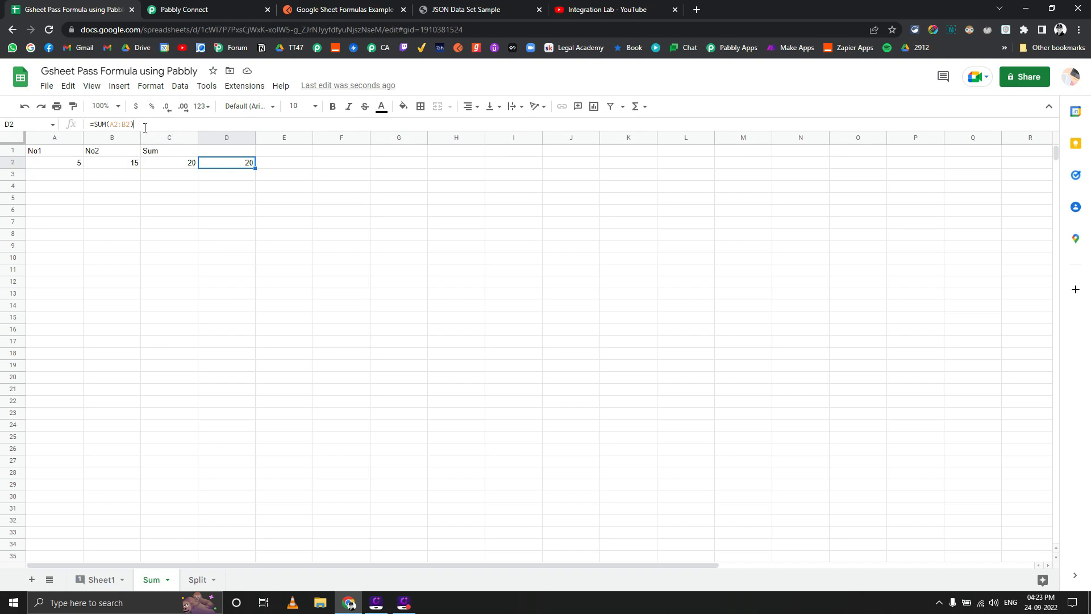
left_click_drag(145, 127, 91, 130)
key("ctrl+x")
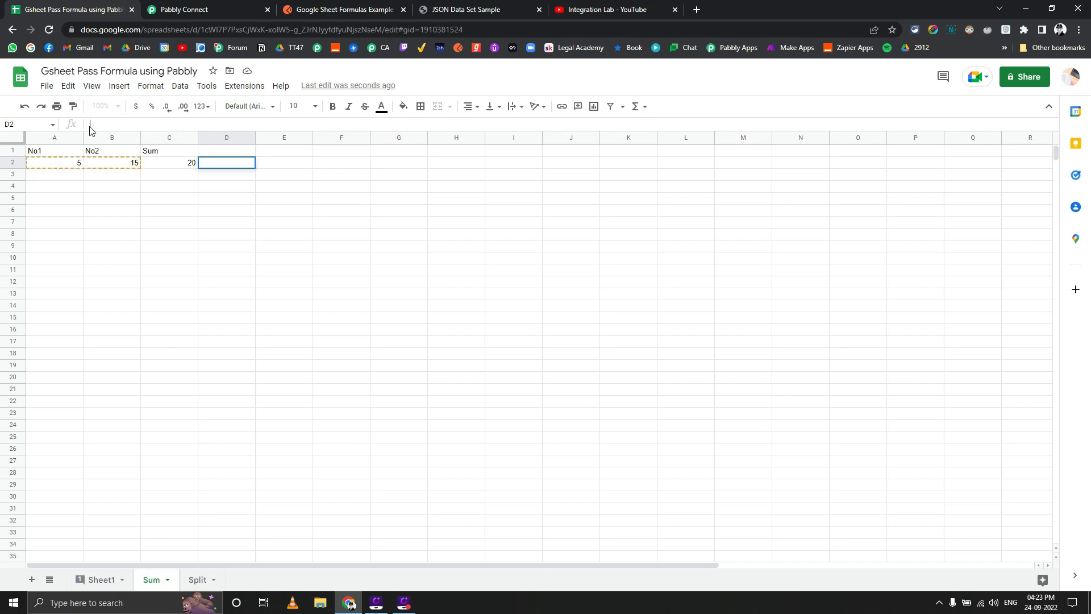
left_click(182, 189)
- In Pabbly Connect, review the webhook's received response and the spreadsheet and sheet chosen in the Google Sheets Add New Row action
left_click(226, 8)
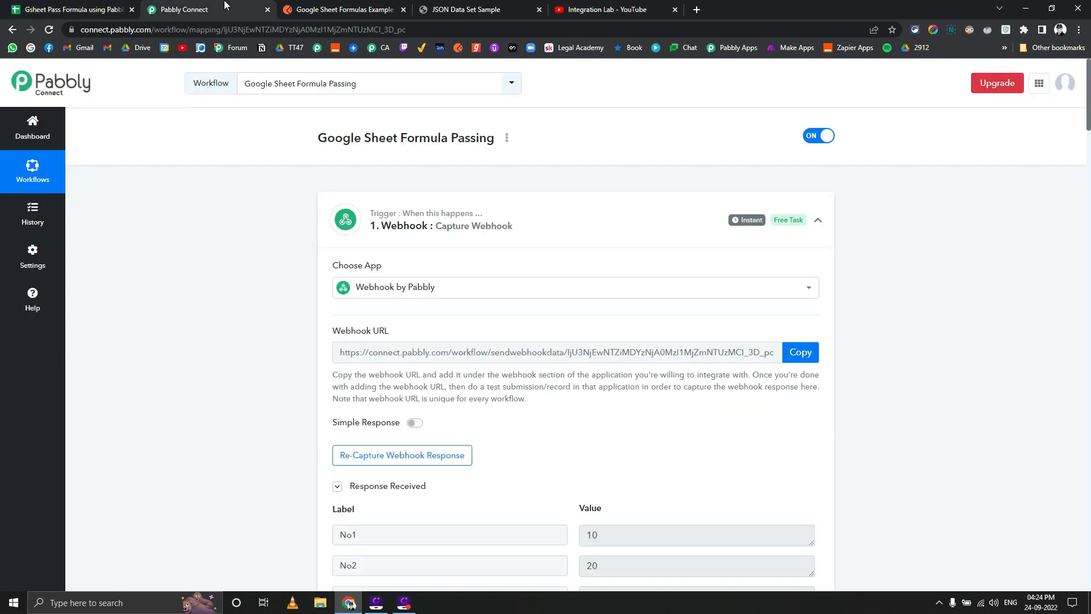
scroll(273, 171, "down", 2)
scroll(290, 218, "down", 3)
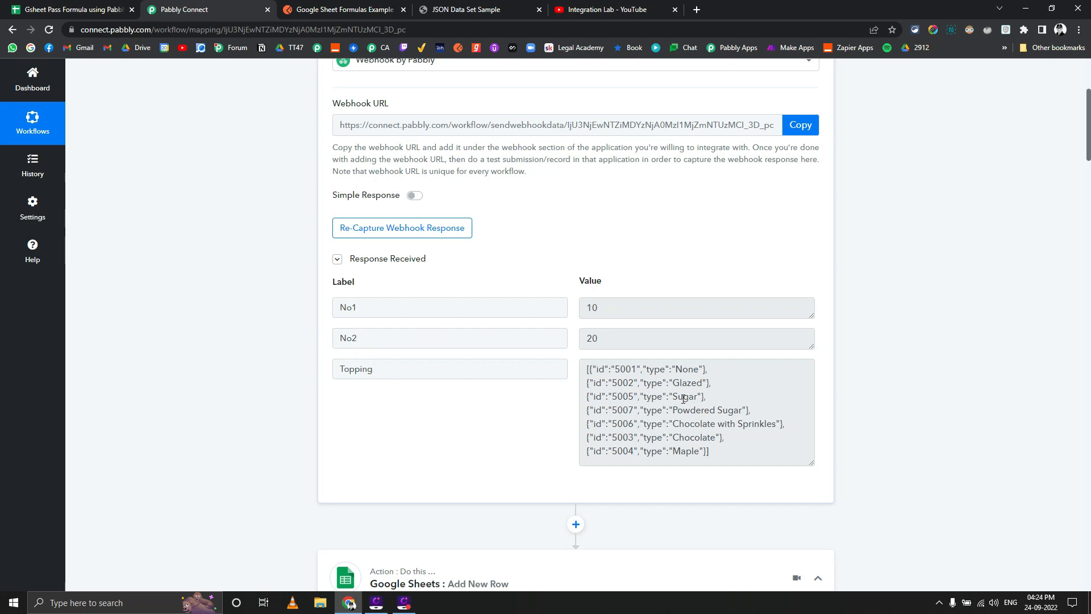
scroll(633, 388, "down", 1)
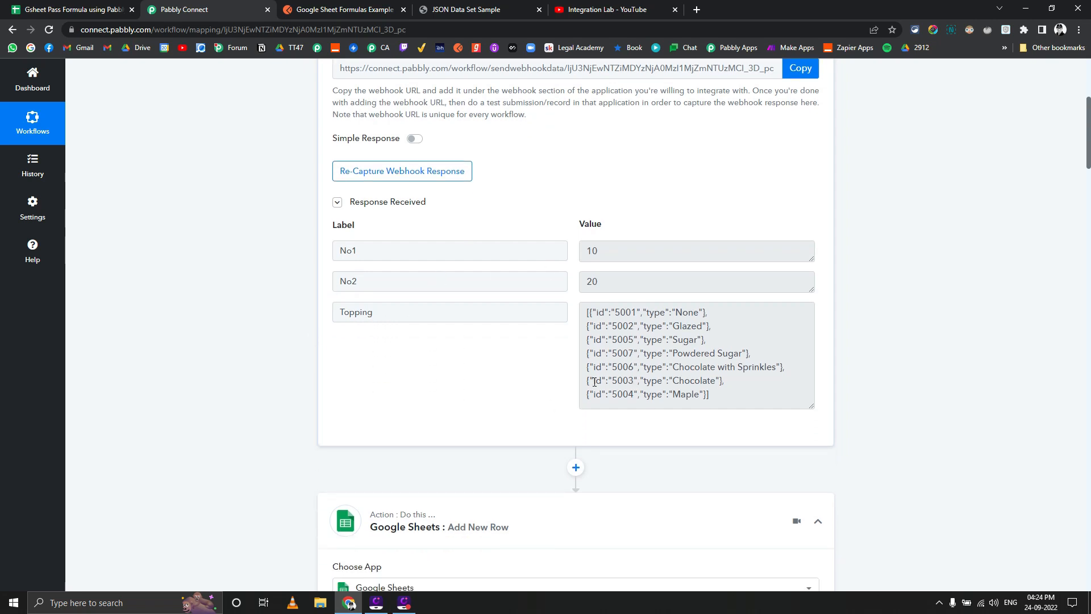
scroll(568, 380, "down", 2)
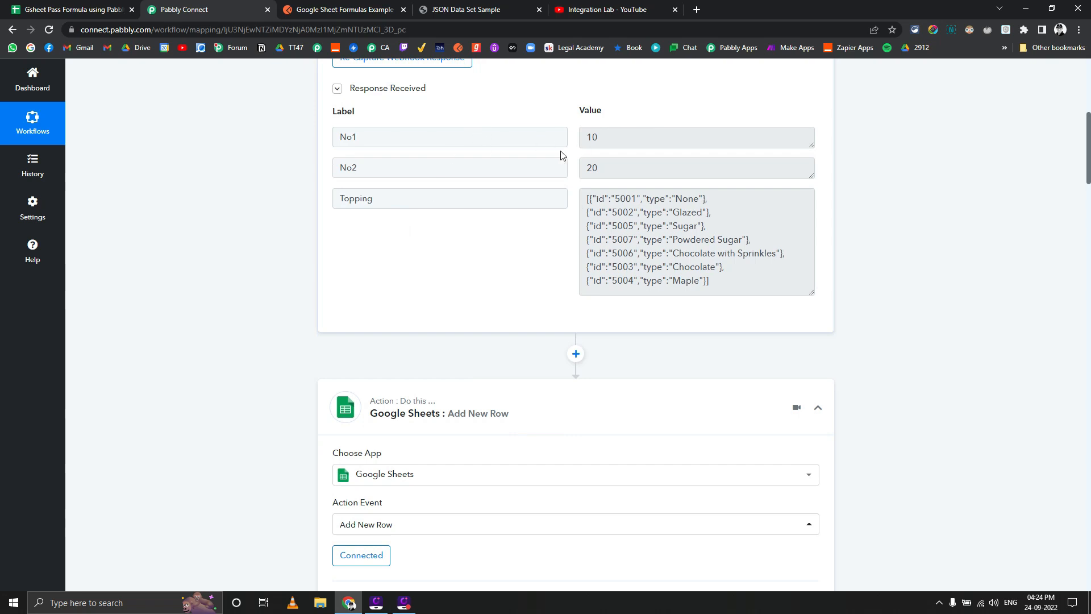
scroll(318, 256, "down", 3)
scroll(310, 259, "down", 3)
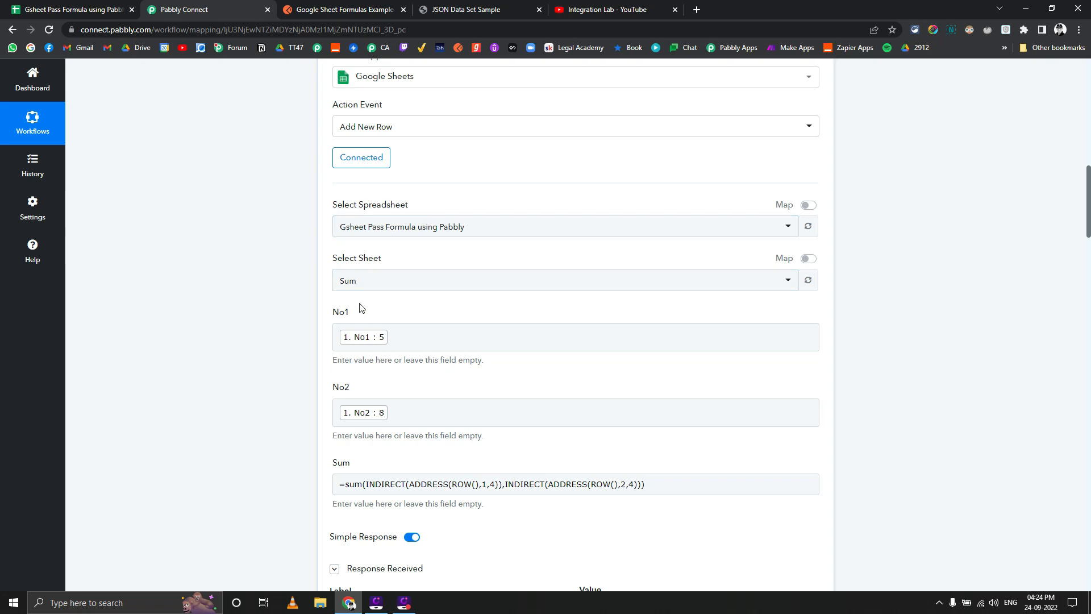
left_click(108, 9)
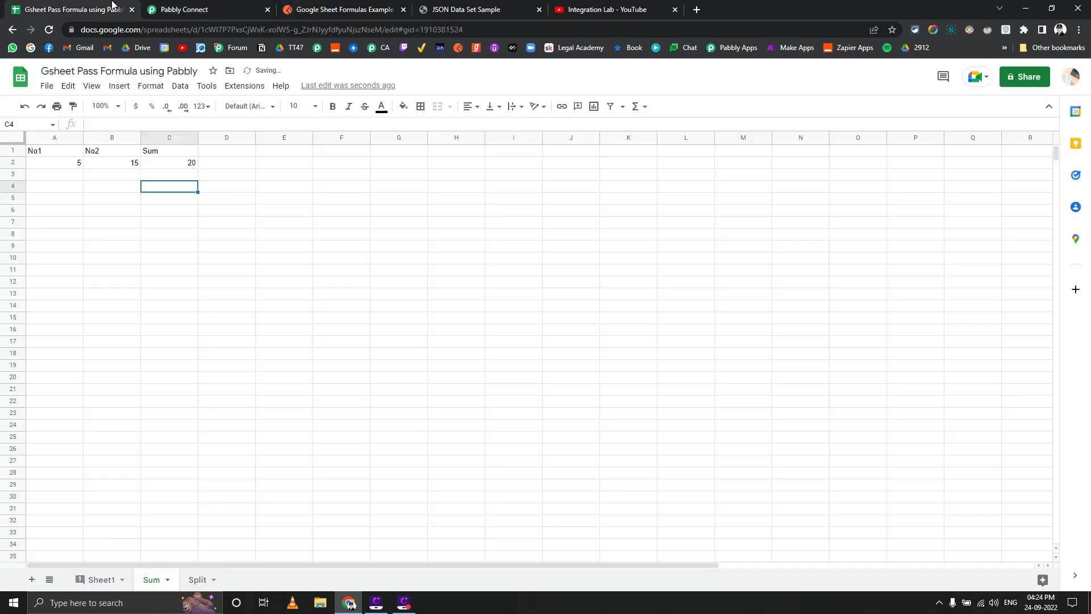
left_click(259, 6)
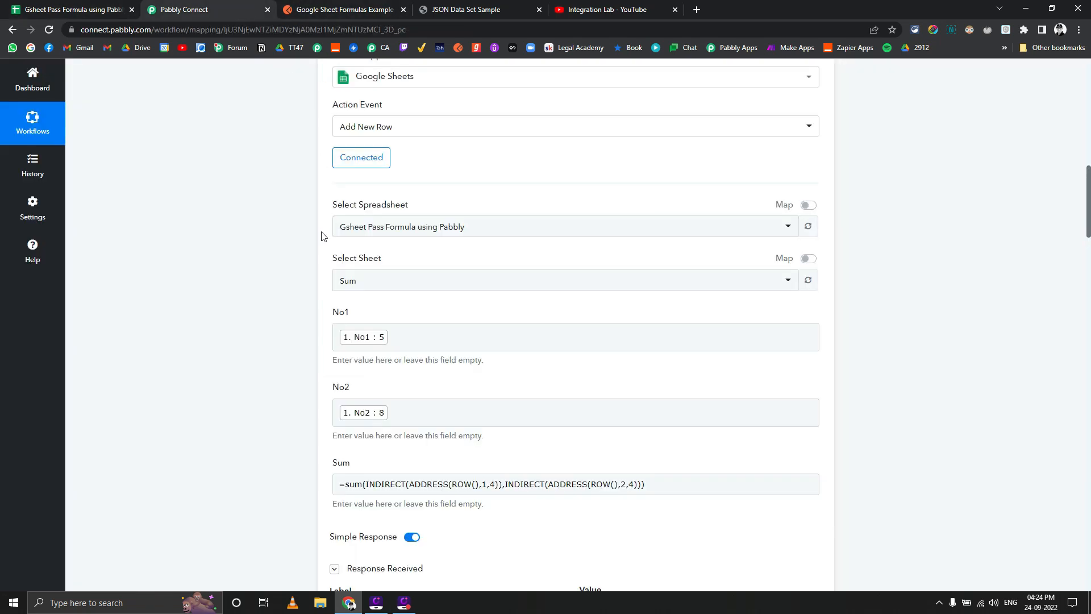
- Examine the formula mapped to the Sum field of the Add New Row action, highlighting its first ROW() reference
scroll(297, 316, "down", 1)
scroll(311, 380, "down", 2)
left_click(449, 314)
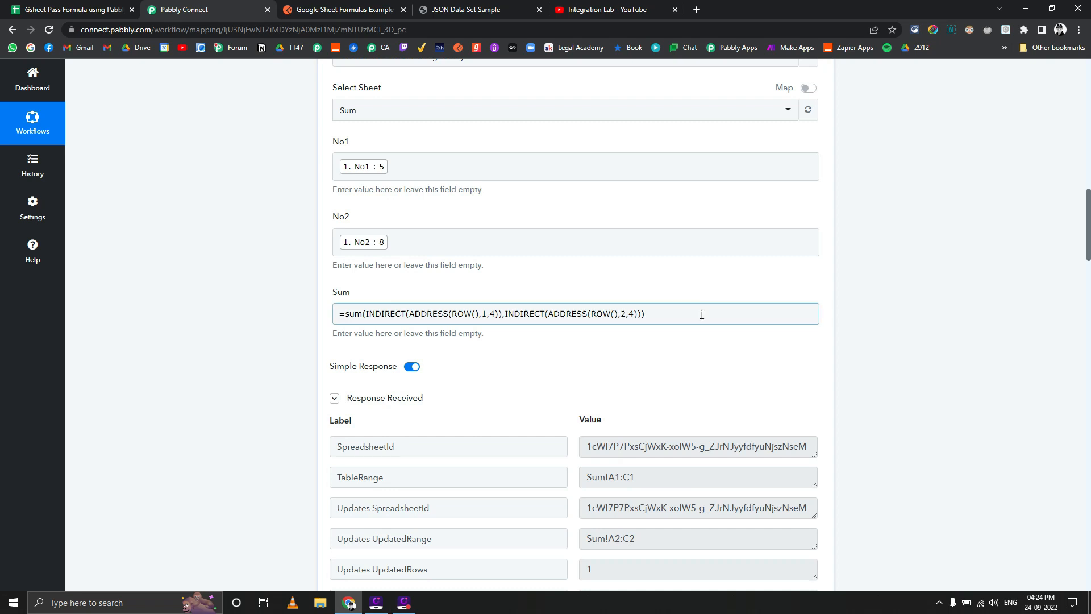
left_click_drag(701, 313, 285, 324)
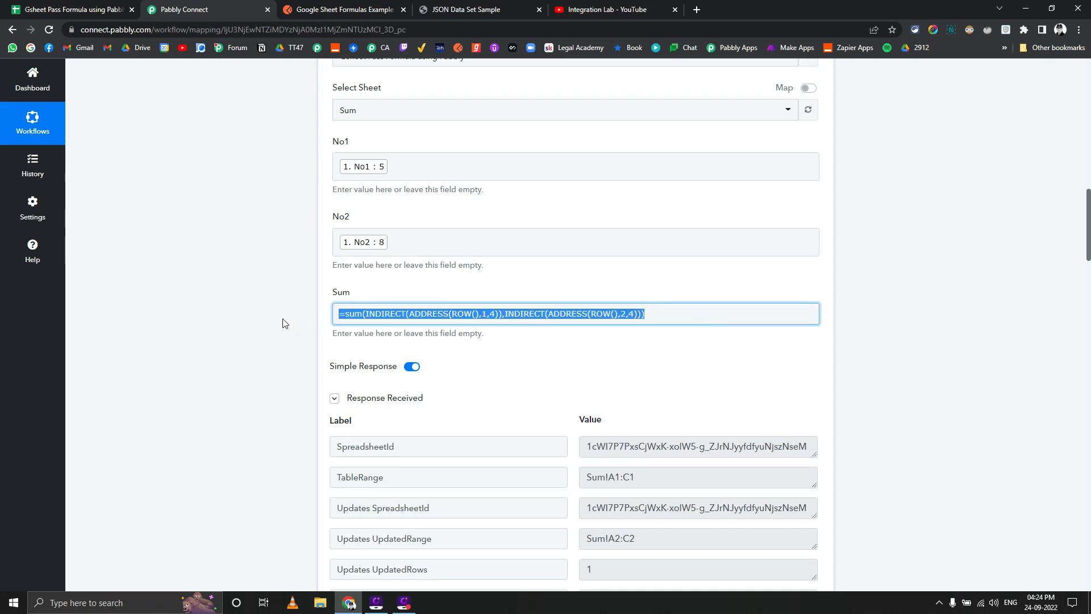
left_click(360, 313)
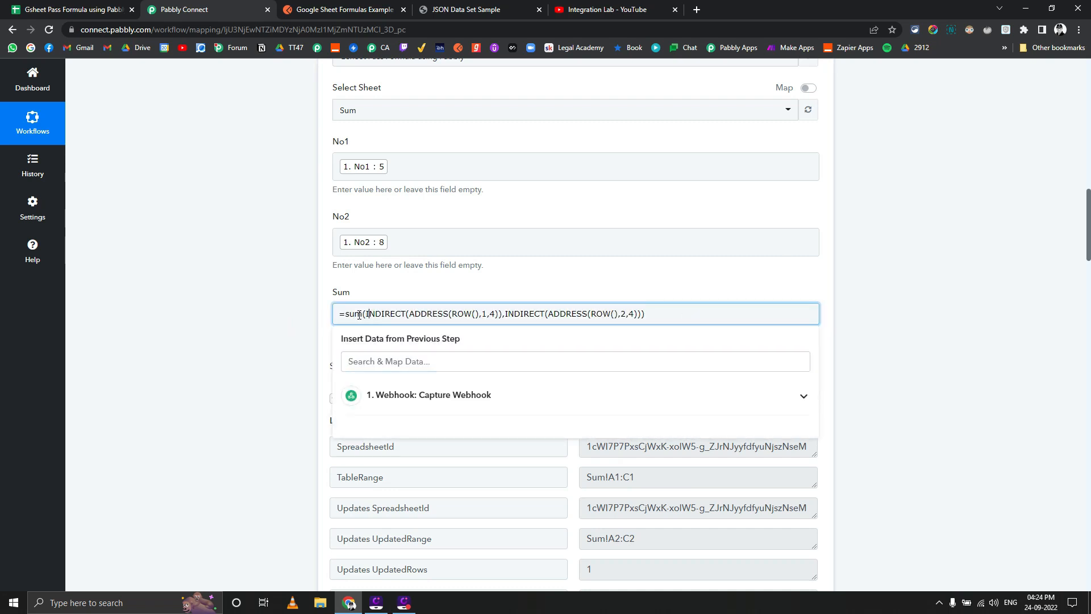
left_click(421, 314)
left_click_drag(453, 315, 481, 316)
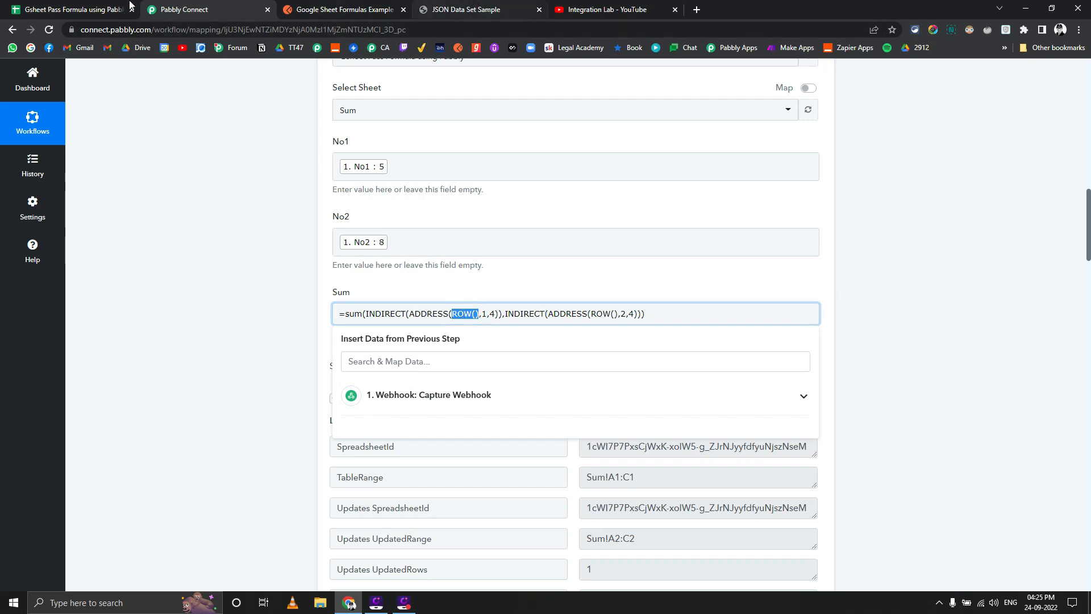
- Switch to the Google Sheet and inspect the Sum formula in C2 against the No1 value in A2
left_click(82, 9)
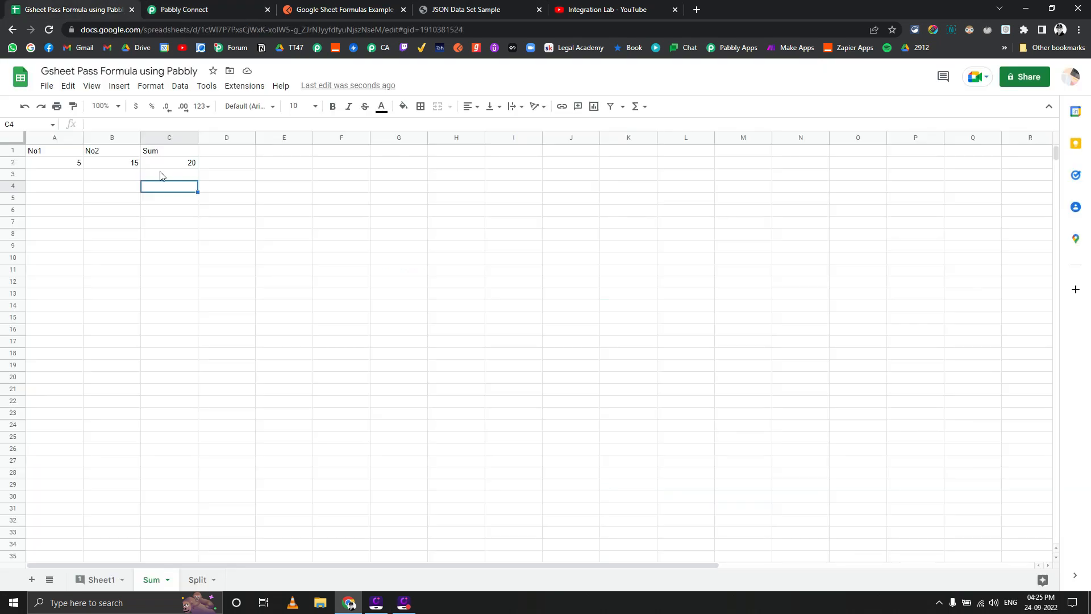
left_click(171, 165)
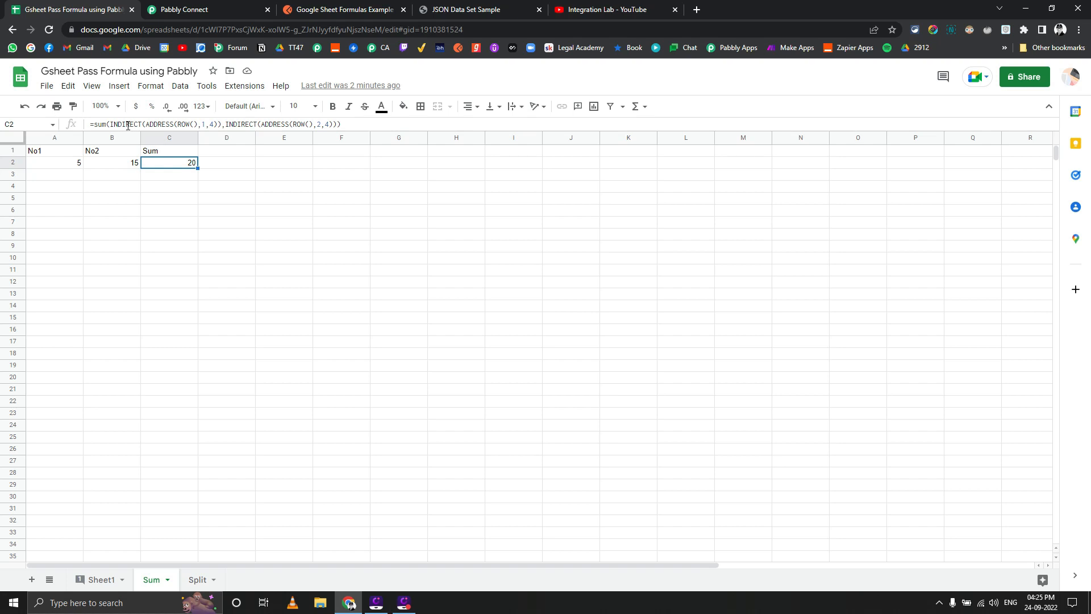
left_click(65, 166)
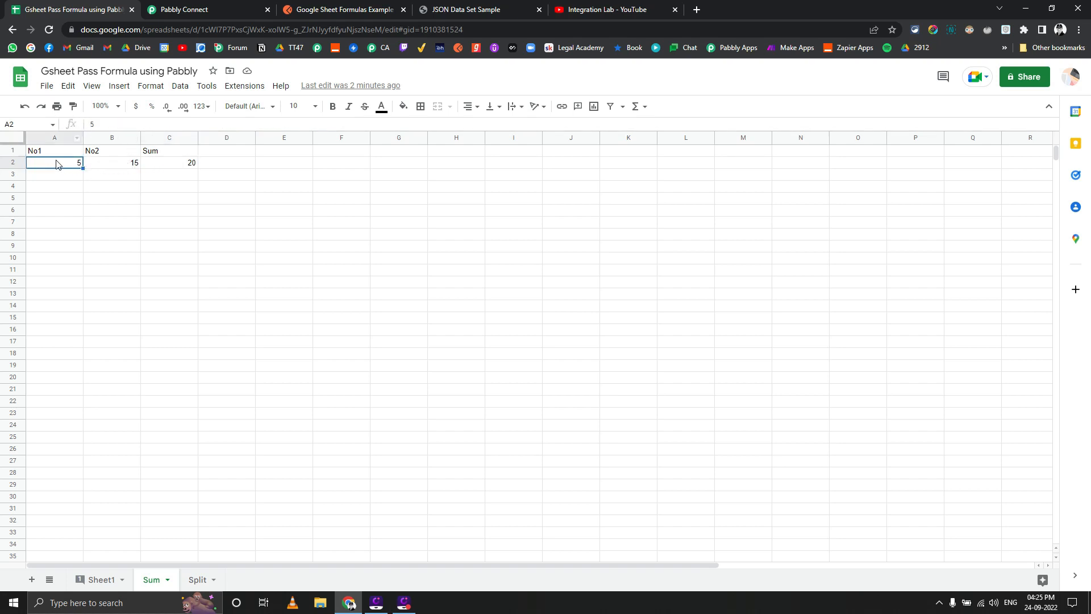
left_click(158, 168)
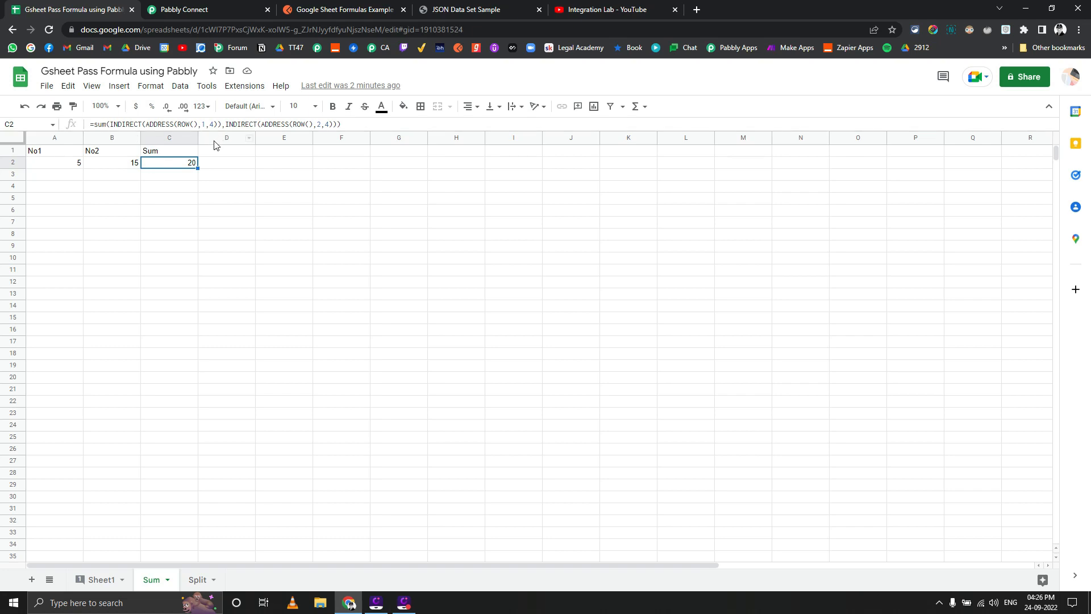
- Save and send a test request from Pabbly's Add New Row action, and check the Sum formula in C3 of the Google Sheet
left_click(194, 7)
scroll(217, 229, "down", 7)
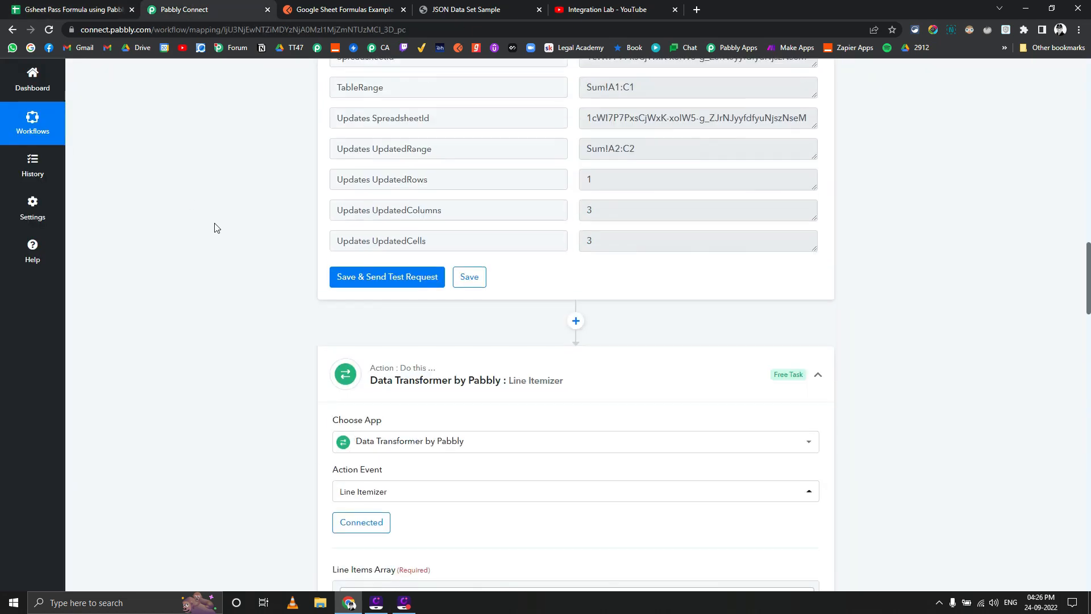
scroll(218, 267, "up", 7)
scroll(219, 304, "down", 5)
left_click(400, 385)
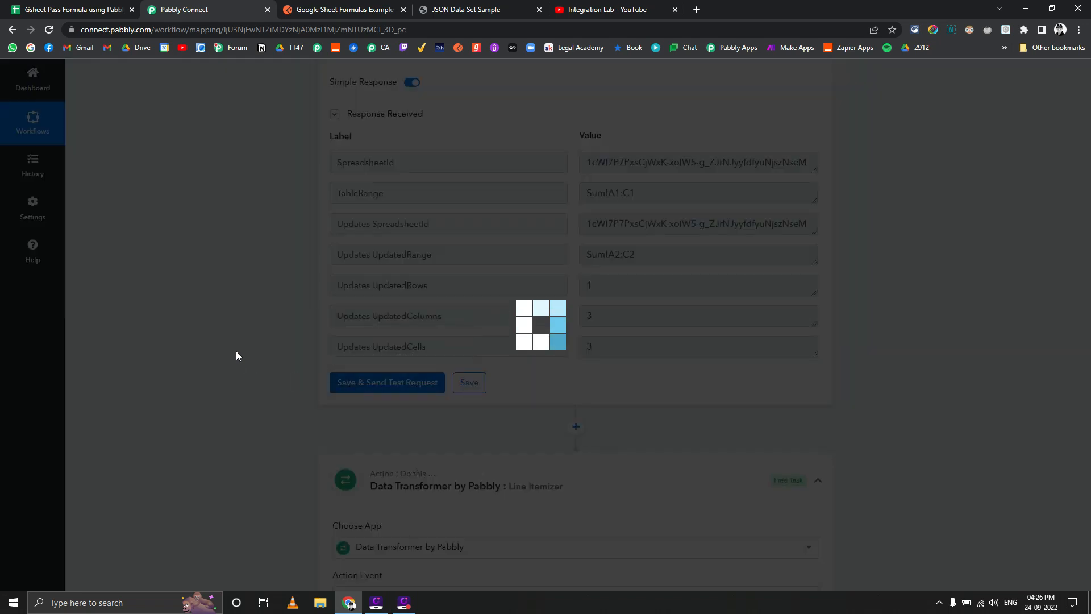
left_click(99, 7)
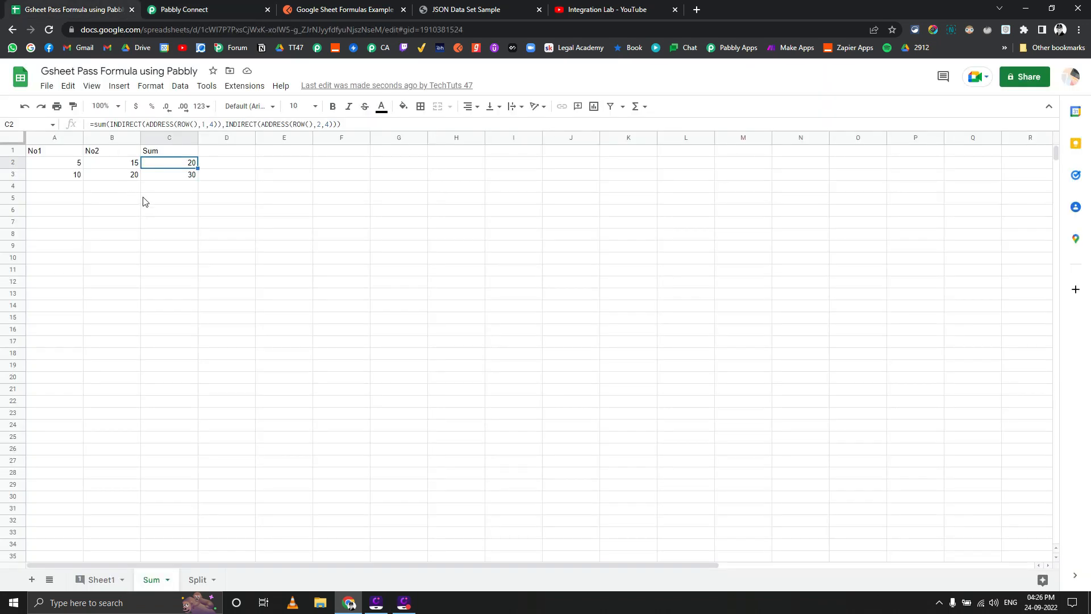
left_click(185, 177)
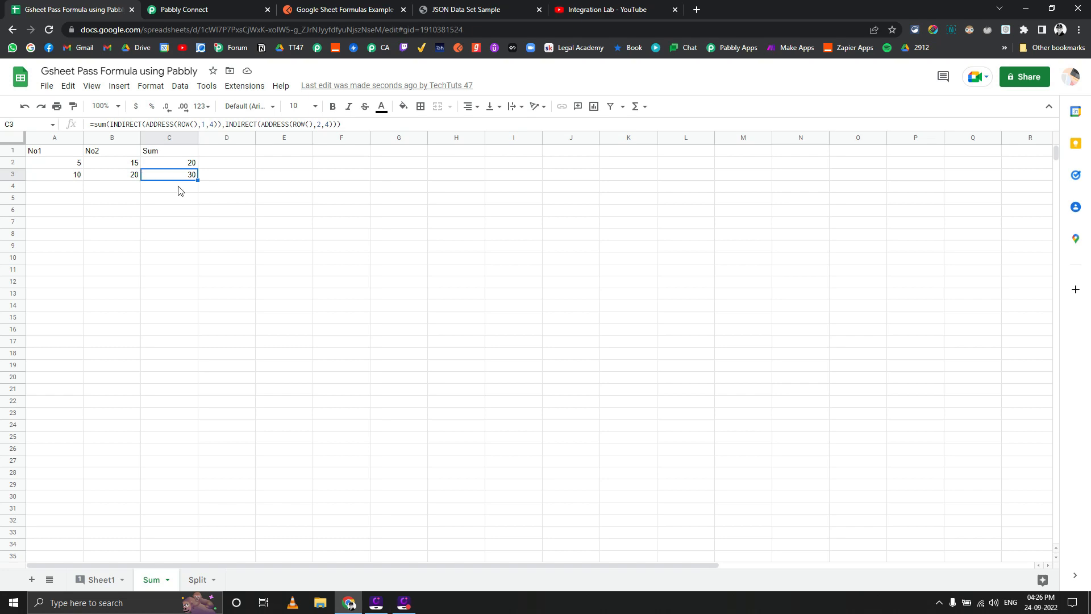
- Back in Pabbly Connect, examine the nested ADDRESS and INDIRECT parts of the Sum formula, ending at the Line Itemizer action
left_click(201, 12)
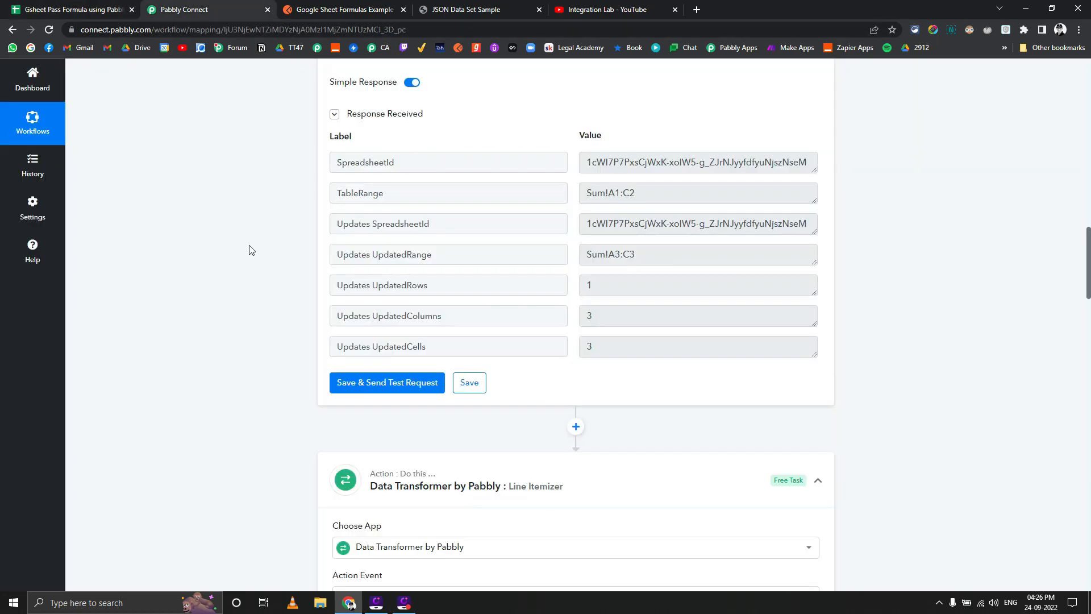
scroll(250, 250, "up", 4)
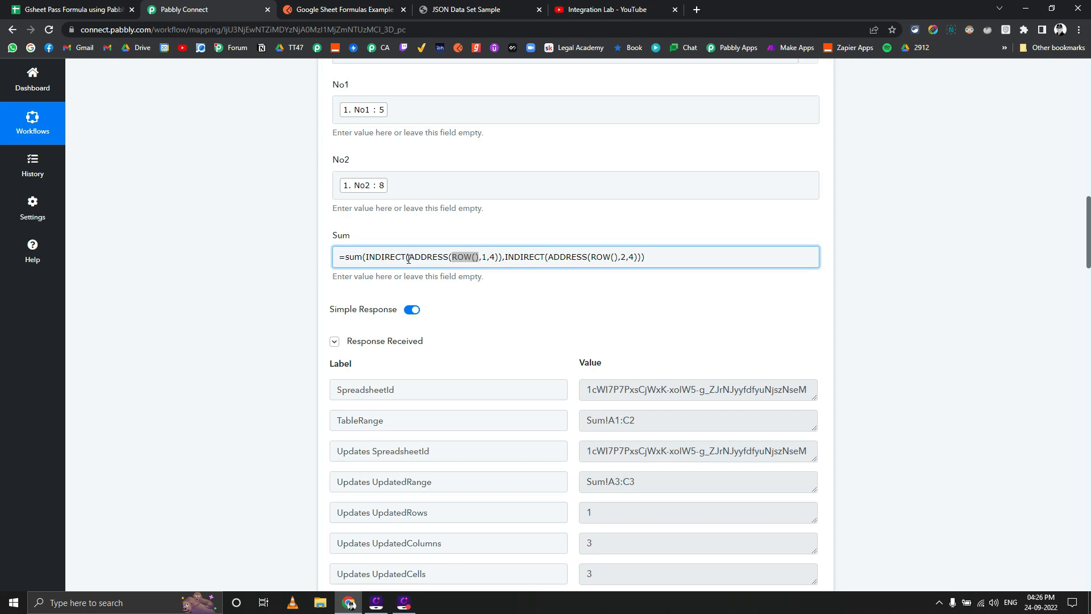
left_click_drag(409, 259, 495, 262)
left_click(256, 260)
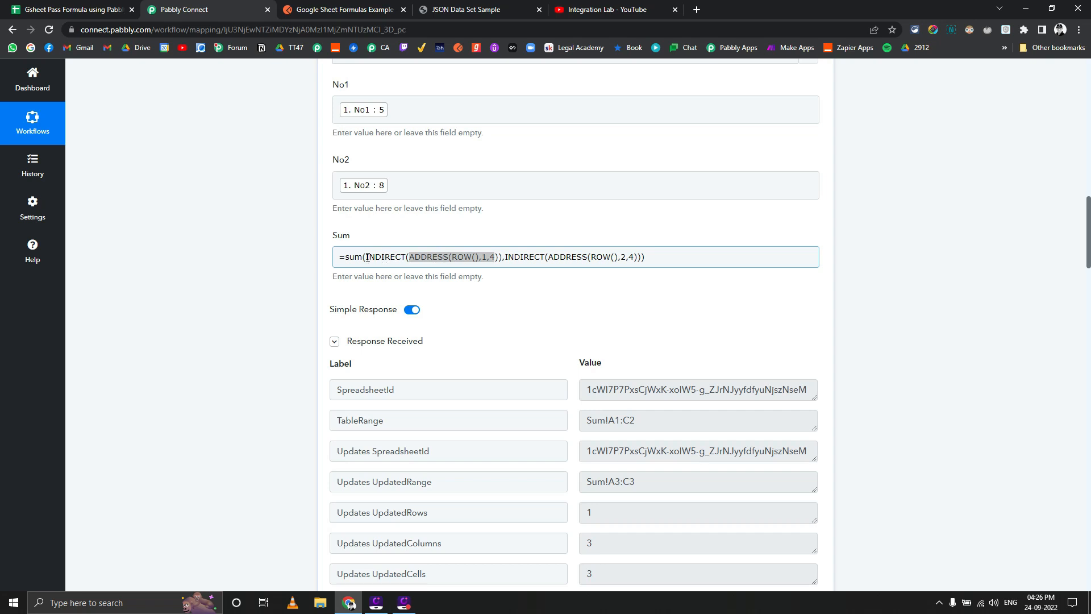
left_click_drag(368, 257, 498, 268)
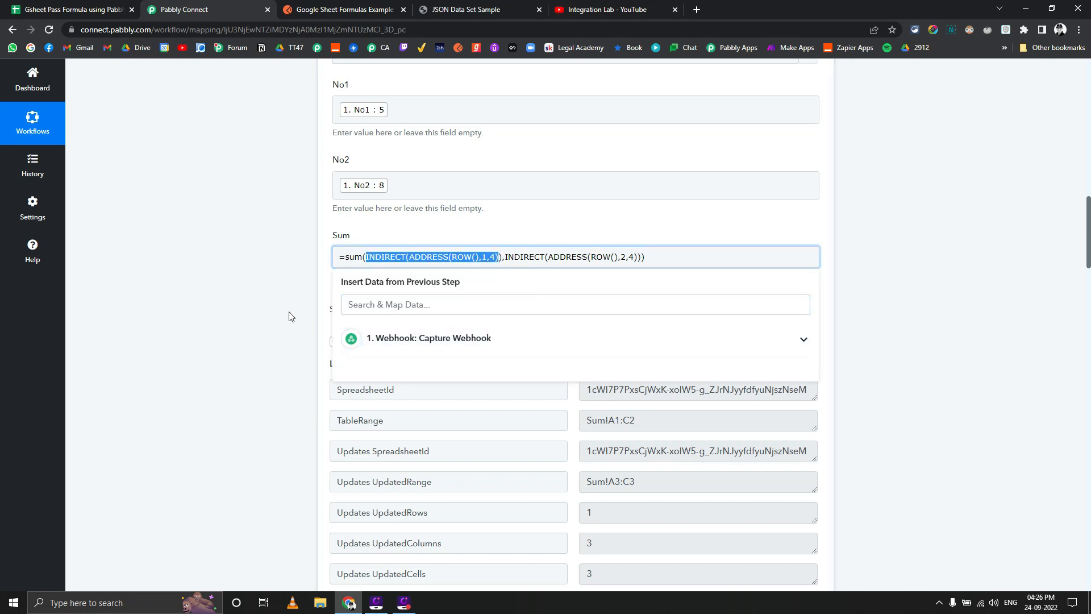
left_click(256, 316)
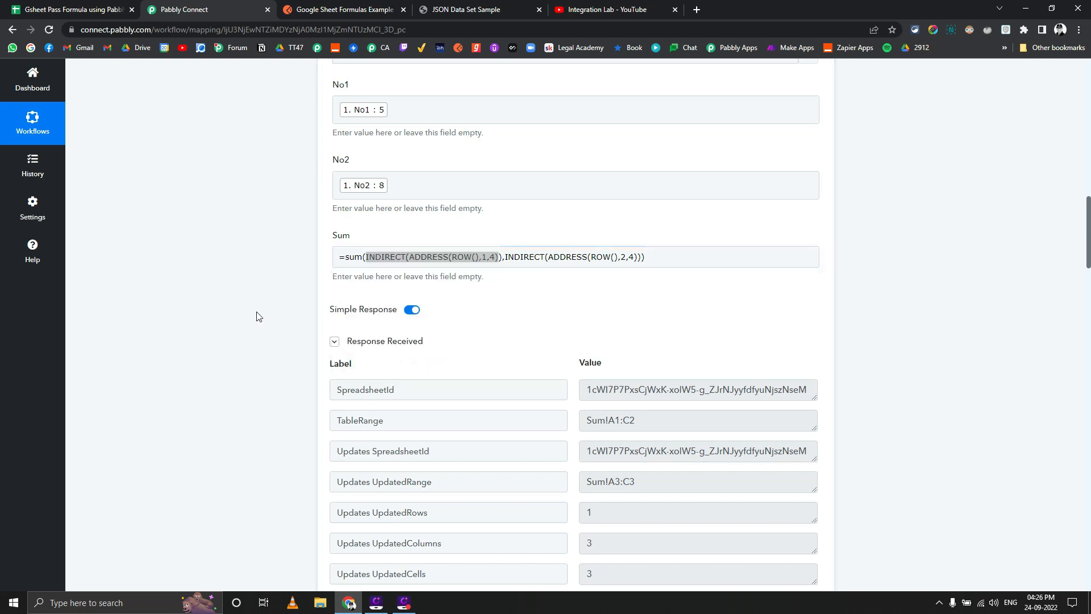
scroll(257, 316, "down", 6)
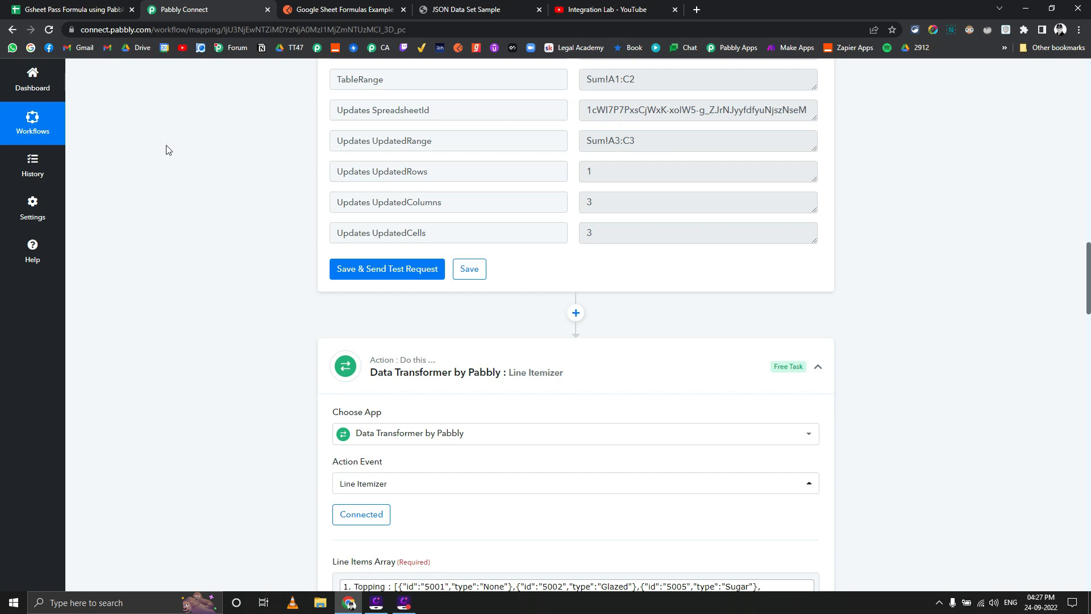
- Switch to the Google Sheet and inspect the Full Value and V1 to V10 columns of the Split sheet
left_click(38, 8)
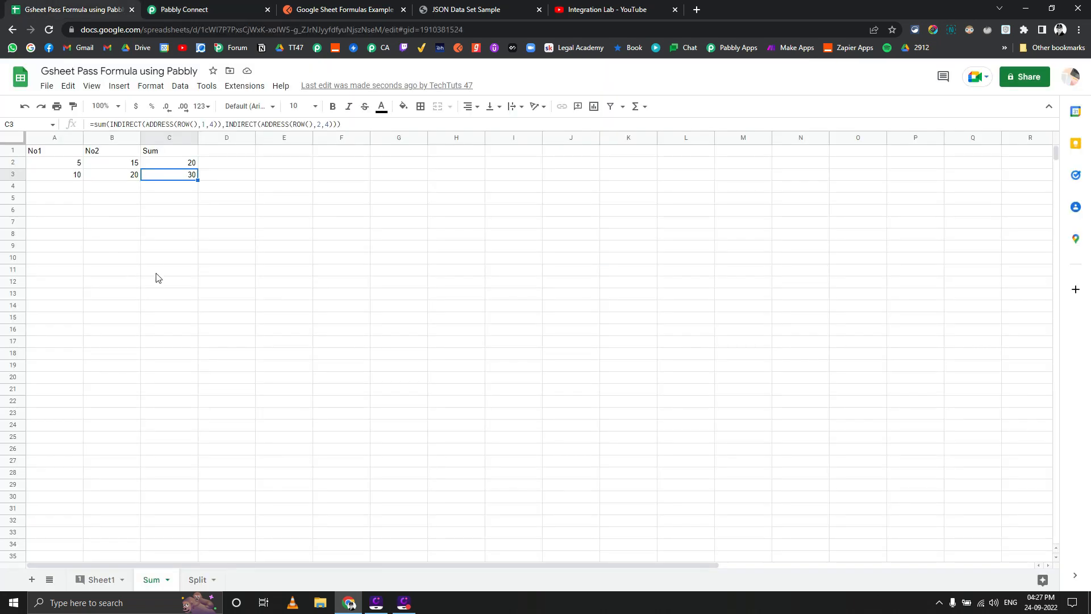
left_click(199, 580)
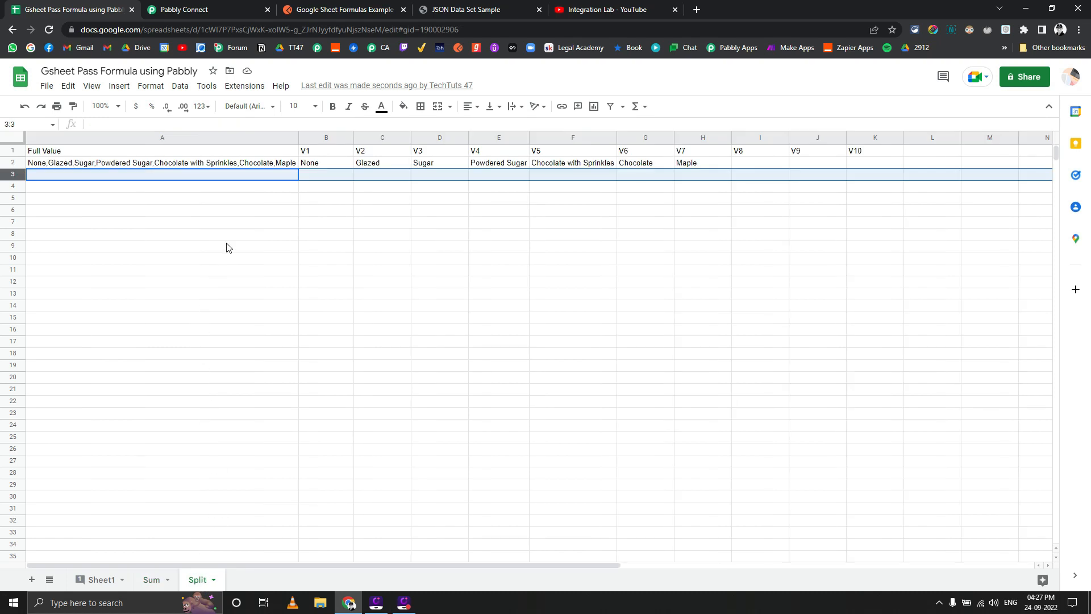
left_click(227, 176)
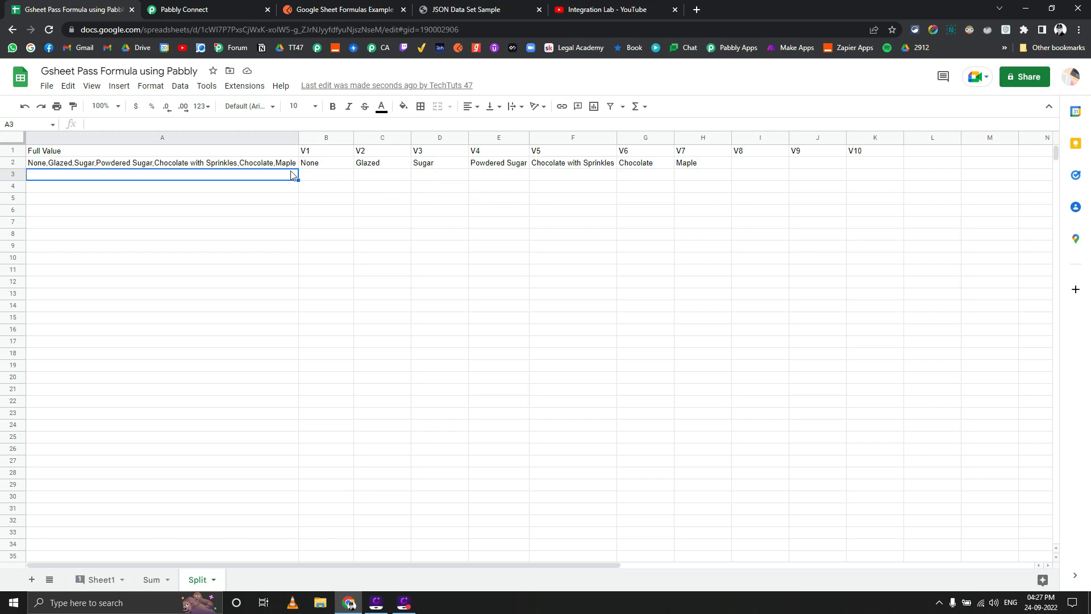
left_click(256, 167)
- Back in Pabbly Connect, examine the comma-separated Type value in the Line Itemizer response
key("ctrl+Tab")
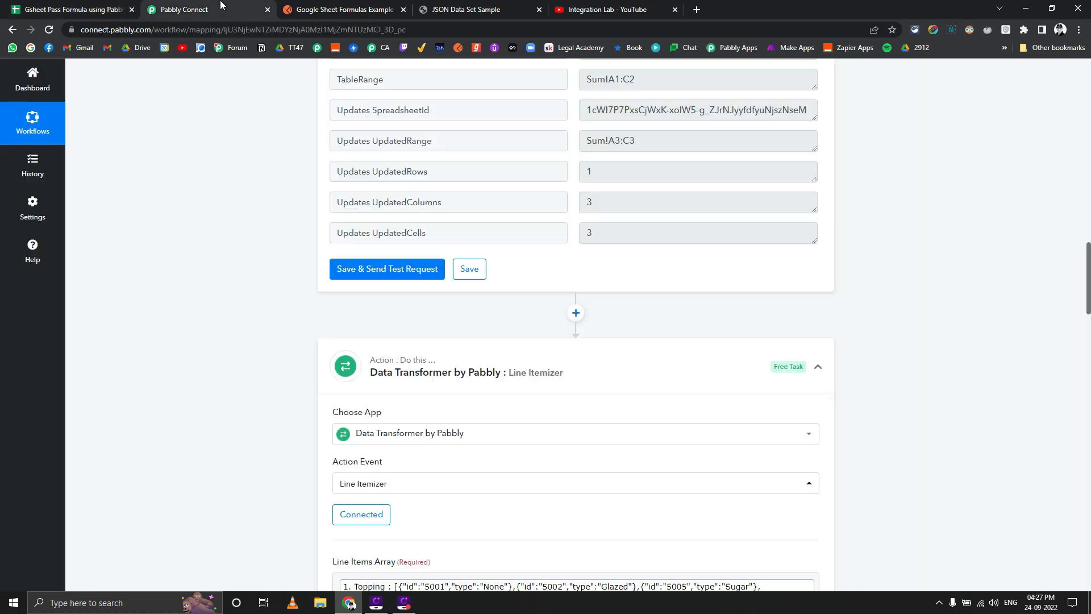
scroll(250, 250, "up", 8)
scroll(252, 250, "up", 10)
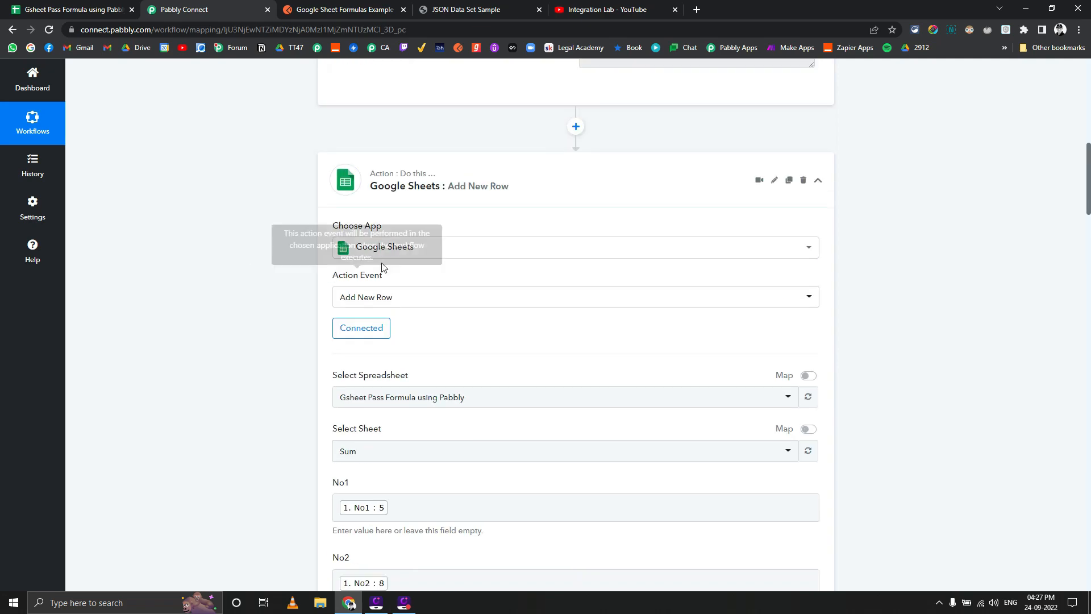
scroll(203, 281, "down", 15)
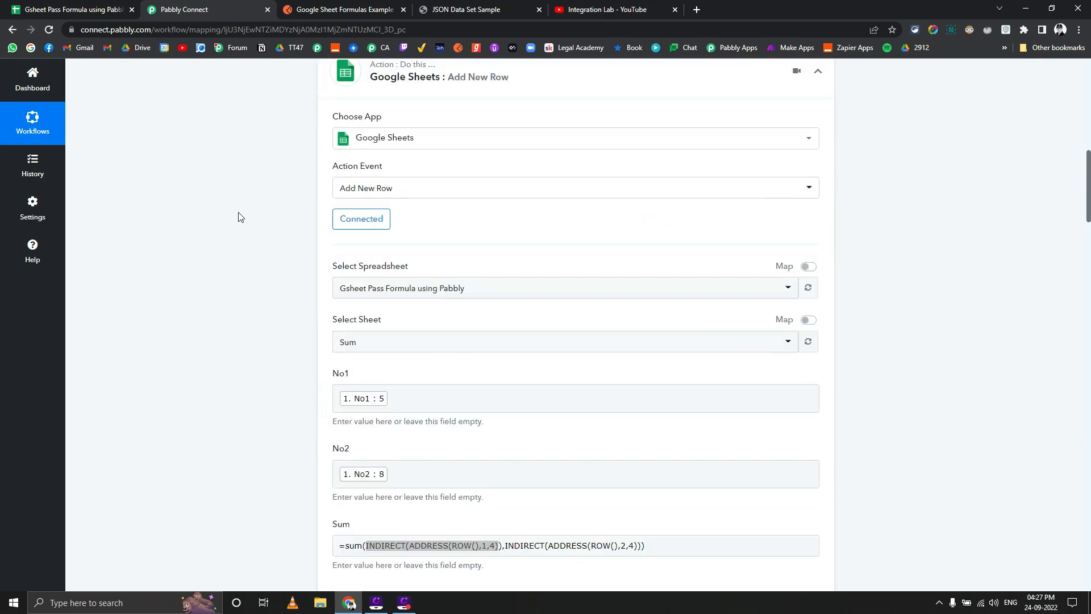
scroll(433, 372, "down", 6)
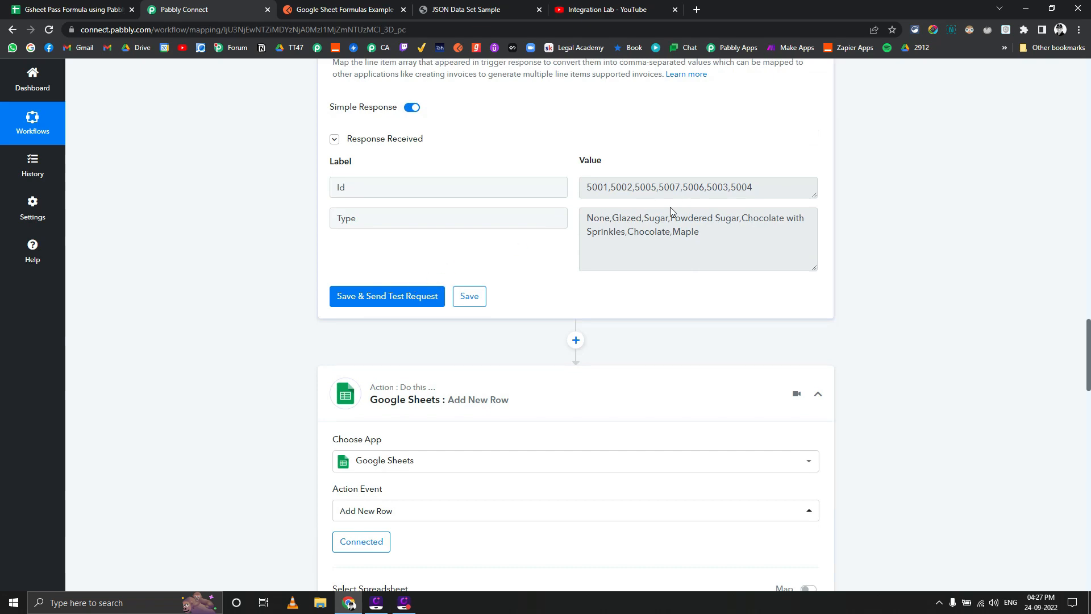
triple_click(710, 226)
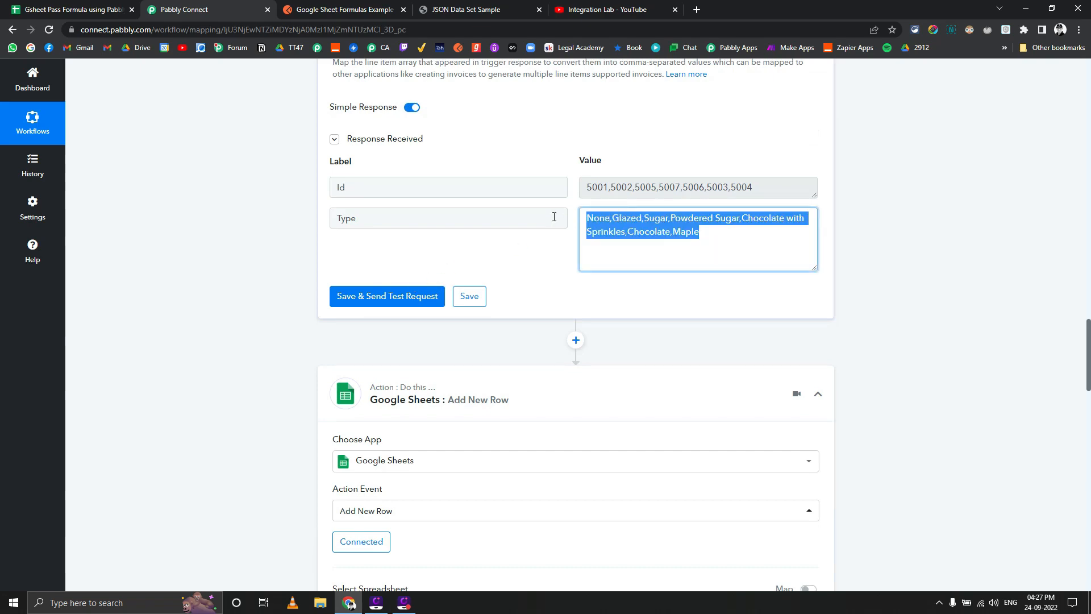
- Examine the V1 split formula in the Split sheet's Add New Row action, highlighting its comma delimiter
scroll(224, 236, "down", 8)
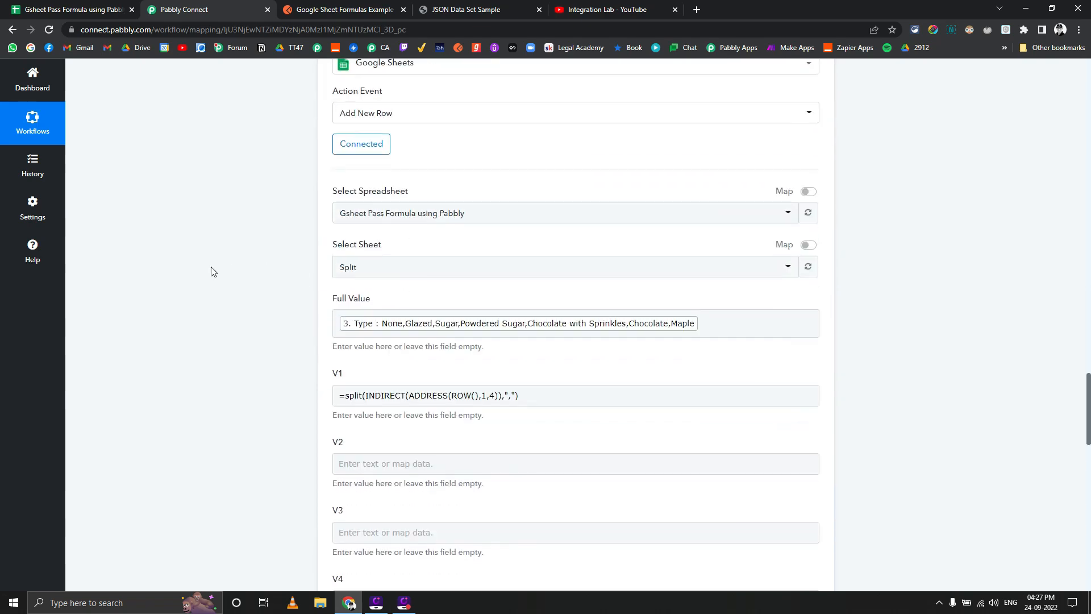
left_click(342, 344)
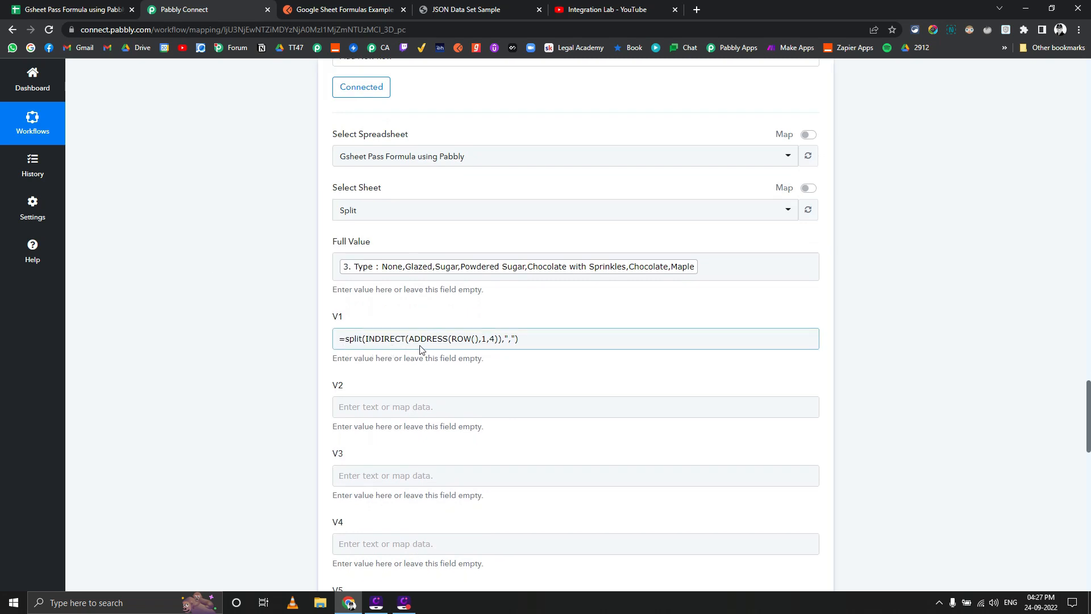
double_click(510, 339)
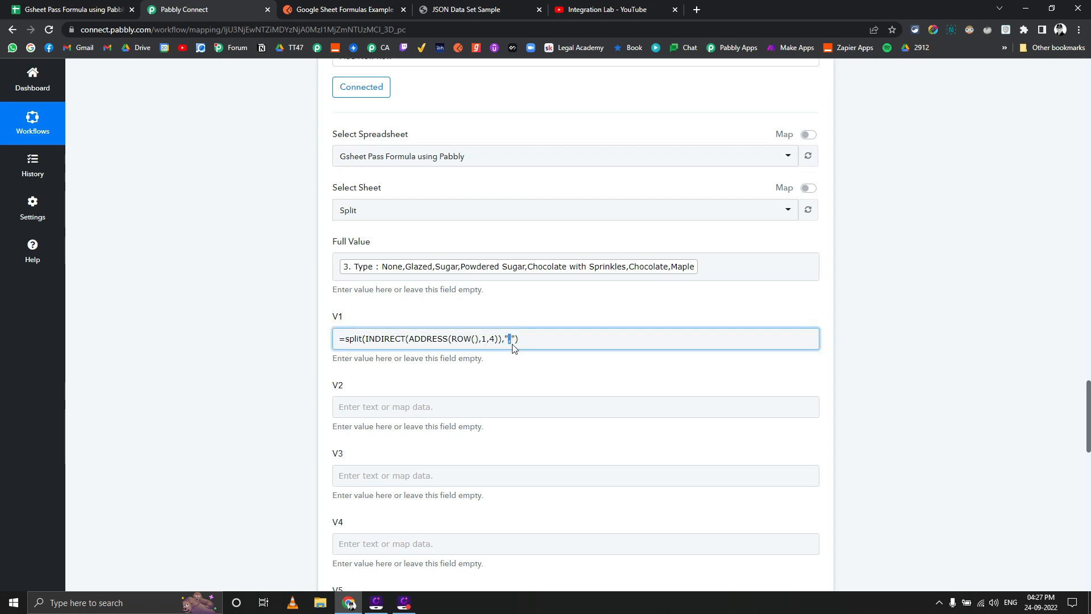
left_click(235, 335)
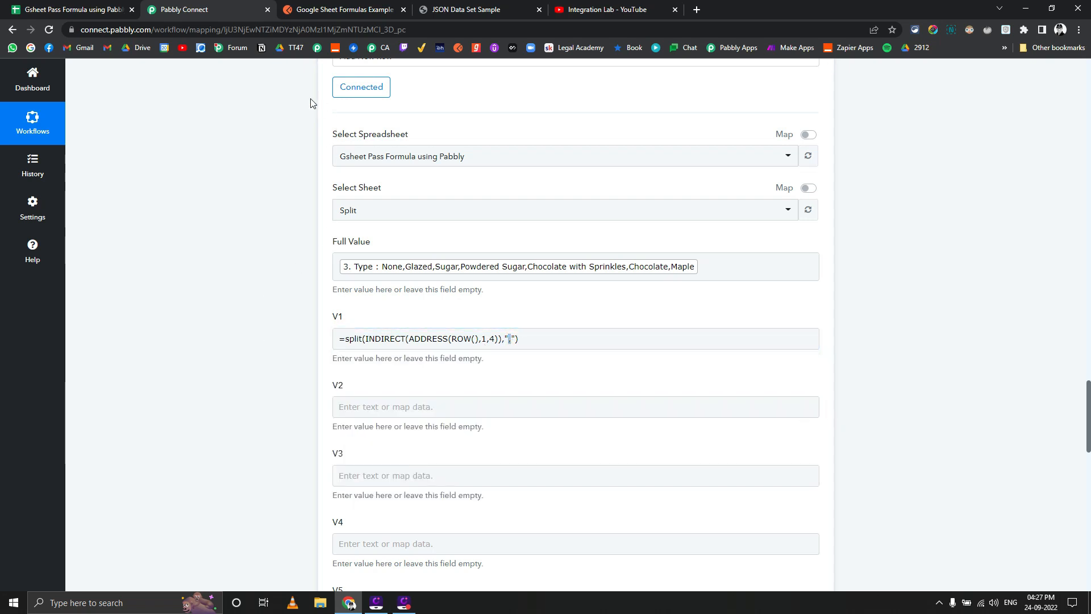
scroll(223, 225, "up", 8)
scroll(223, 224, "down", 15)
scroll(224, 224, "up", 7)
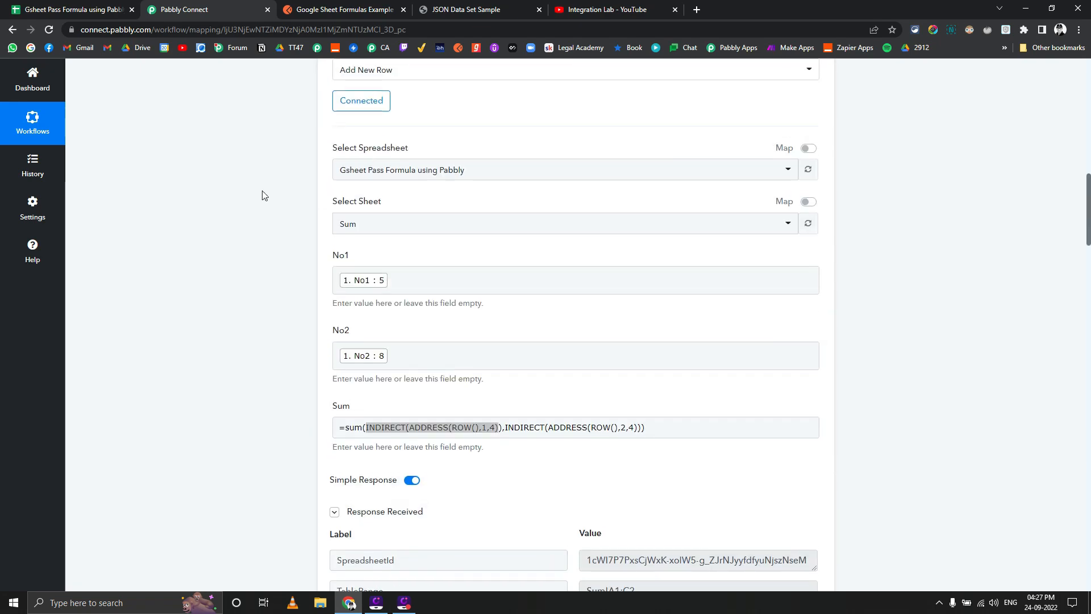
- In Postman, send the request without the last two toppings, Chocolate and Maple, and check the split formula in B3 of the Google Sheet
left_click(332, 9)
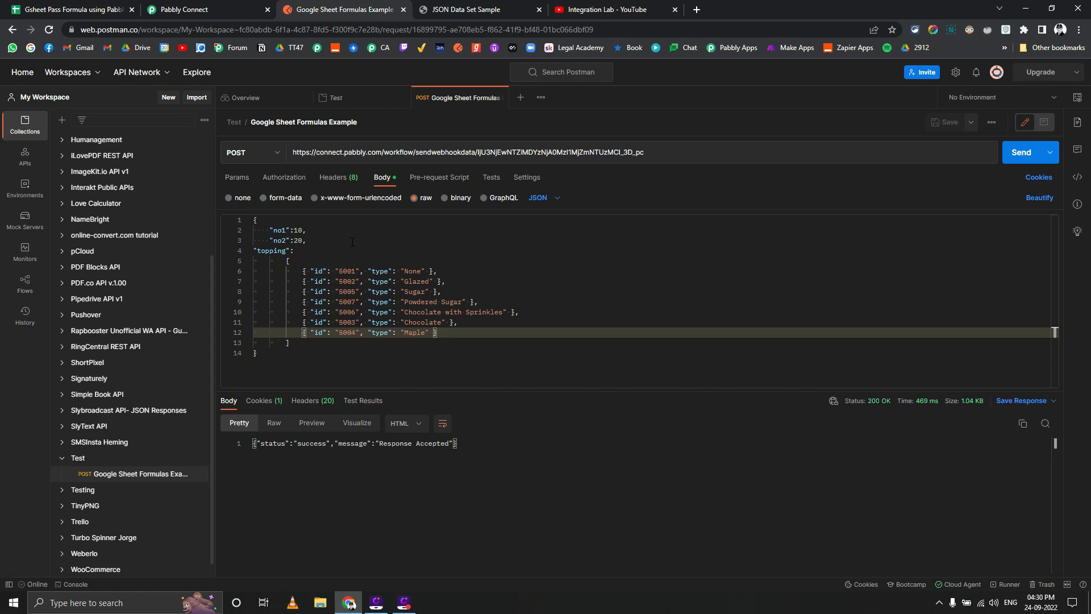
left_click_drag(451, 333, 515, 312)
key("ctrl+c")
key("BackSpace")
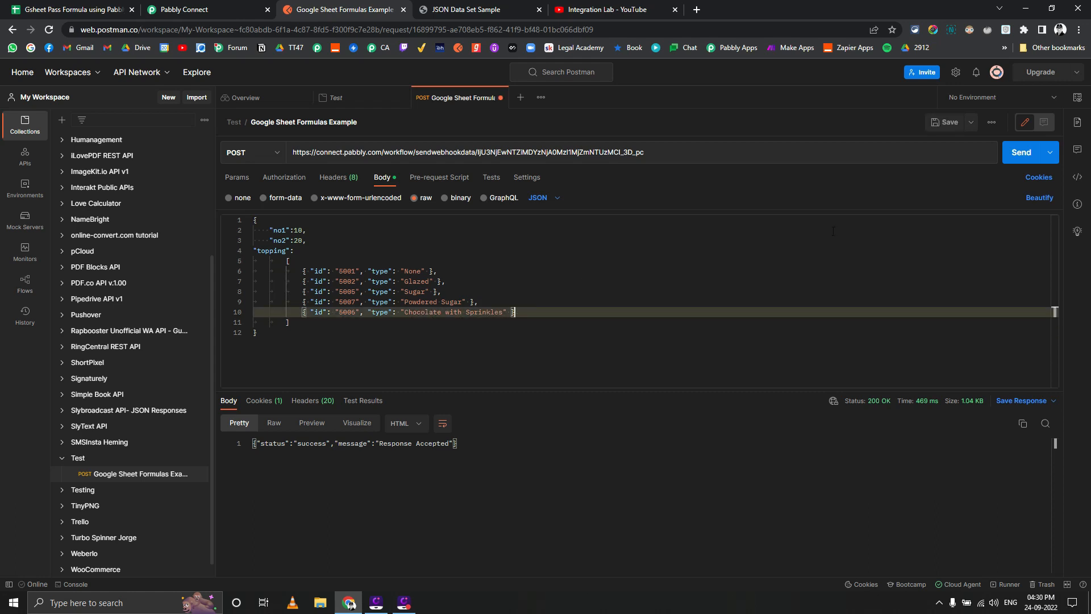
left_click(1022, 154)
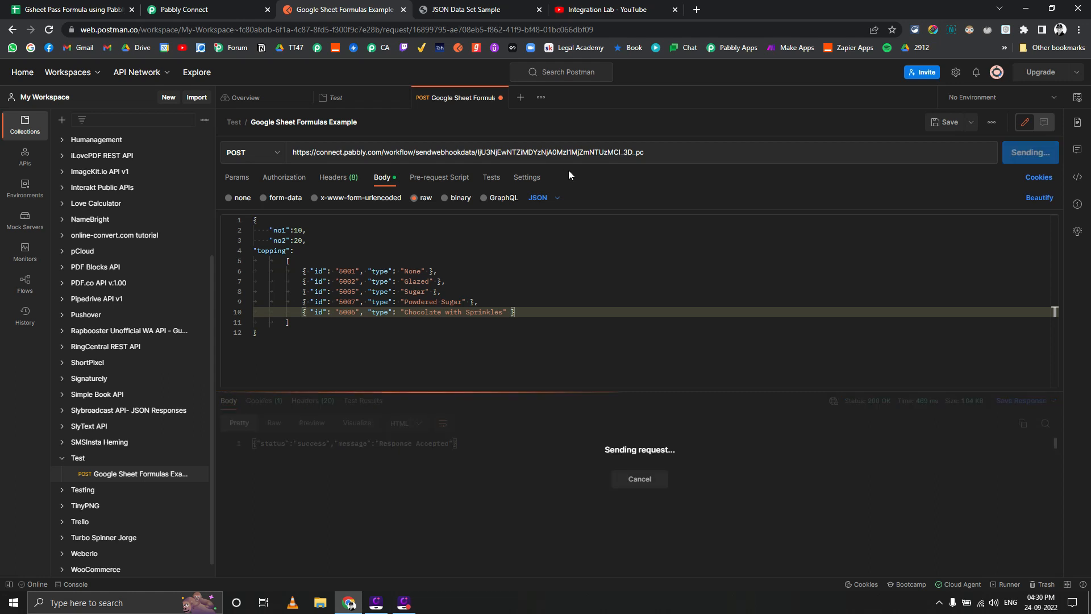
left_click(68, 6)
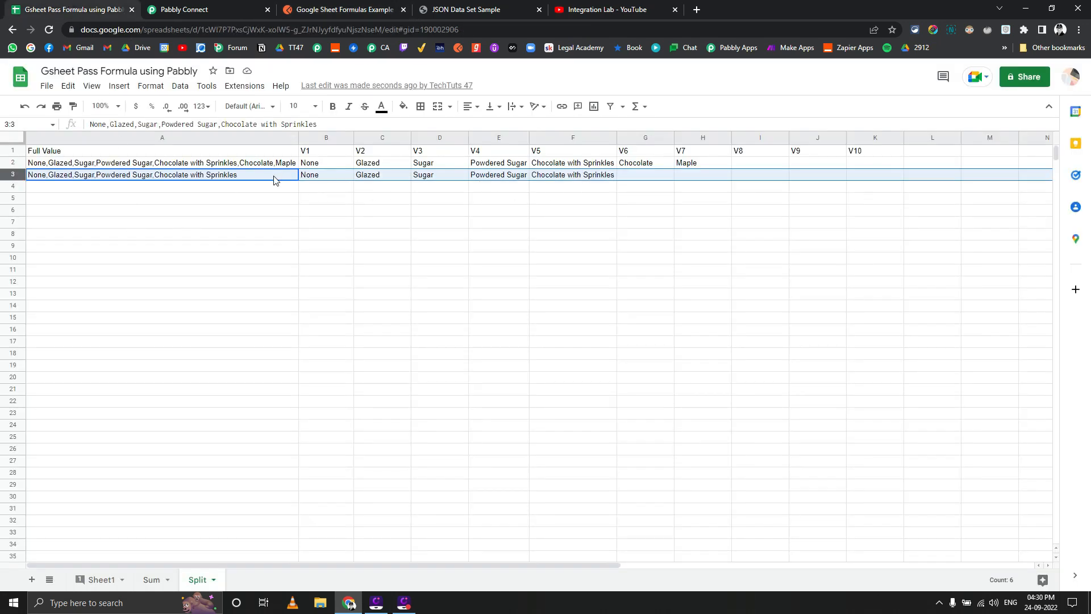
left_click(318, 180)
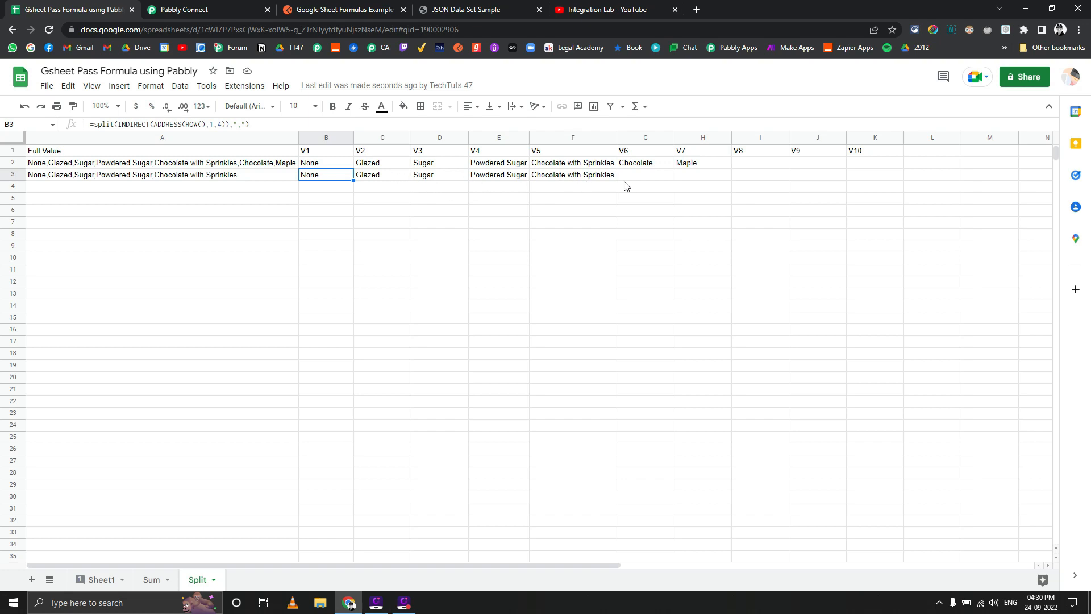
- In Postman, send the request with the Chocolate and Maple toppings added twice, and check the new row in the Google Sheet's Split sheet
left_click(353, 9)
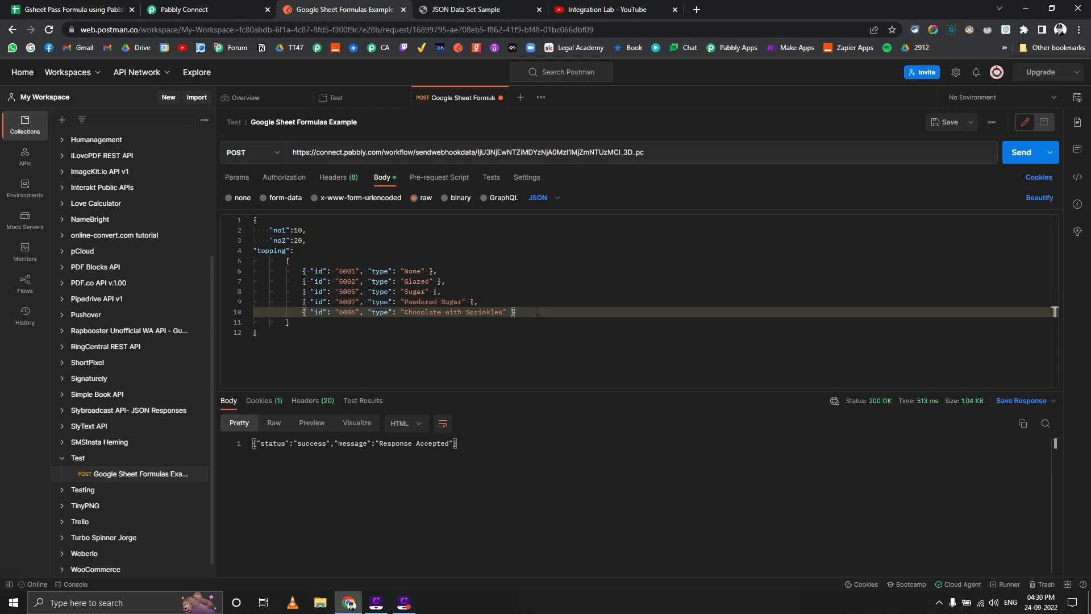
key("ctrl+v")
key("ctrl+v")
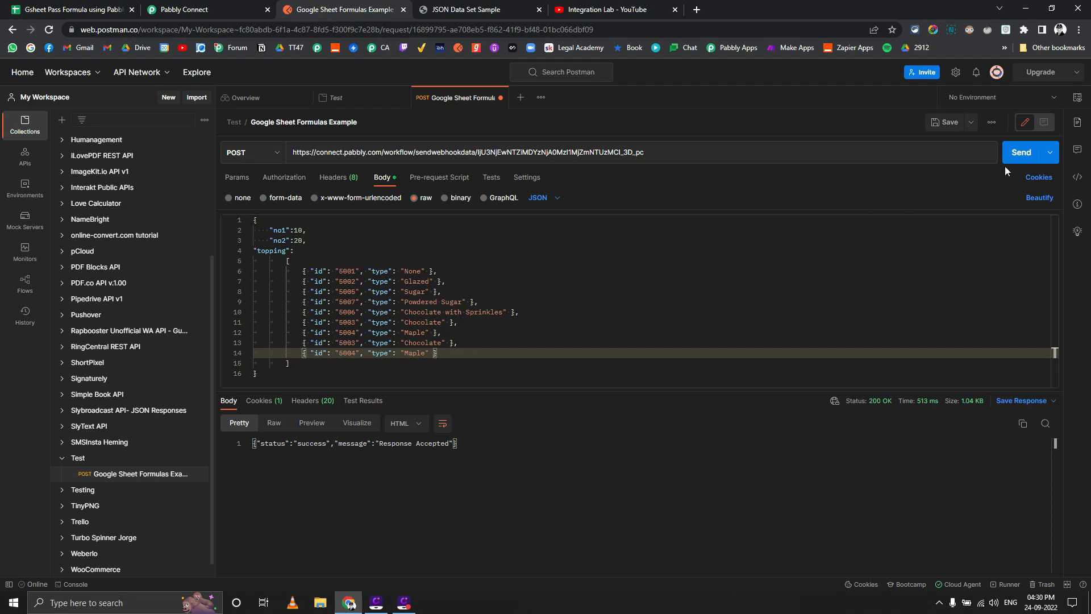
left_click(1017, 153)
left_click(68, 9)
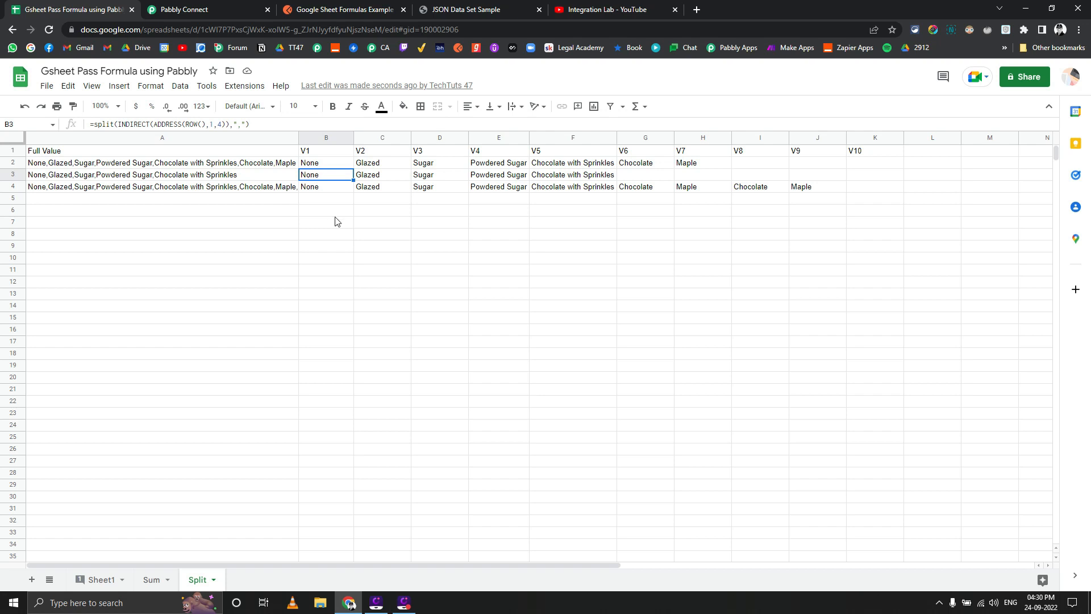
- Back in Pabbly Connect, review the V1 to V10 fields of the Split sheet's Add New Row action and the preceding workflow actions
left_click(218, 5)
scroll(242, 210, "down", 7)
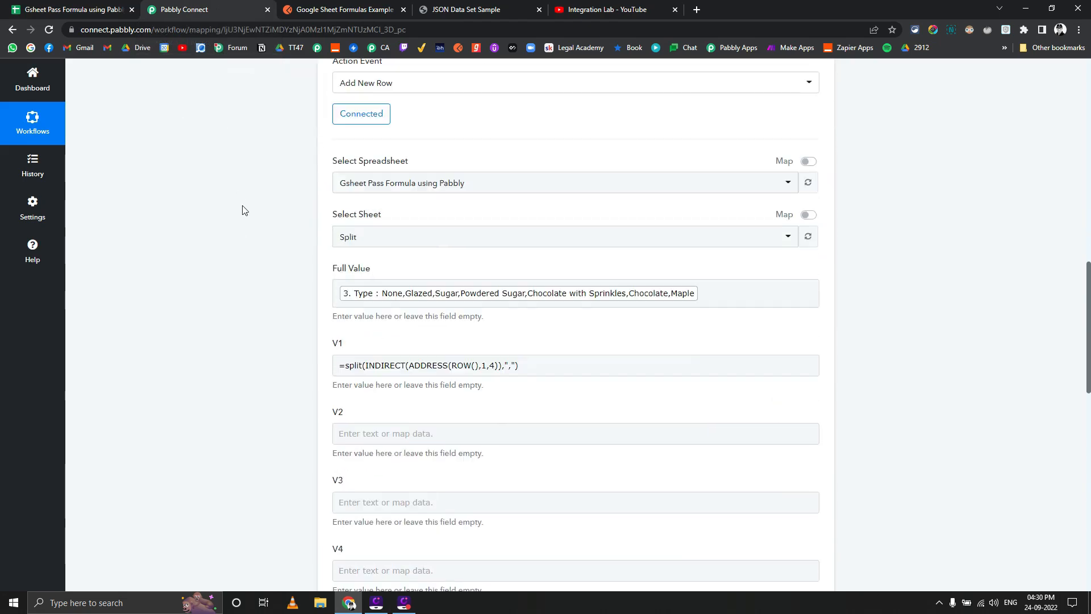
scroll(243, 210, "down", 1)
scroll(246, 206, "down", 3)
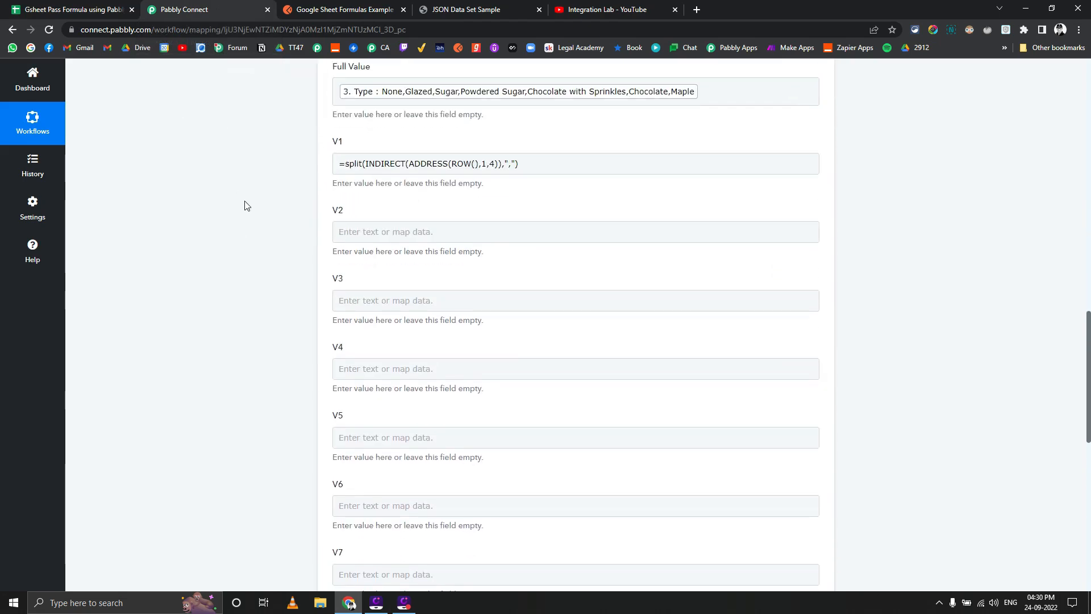
scroll(245, 206, "down", 6)
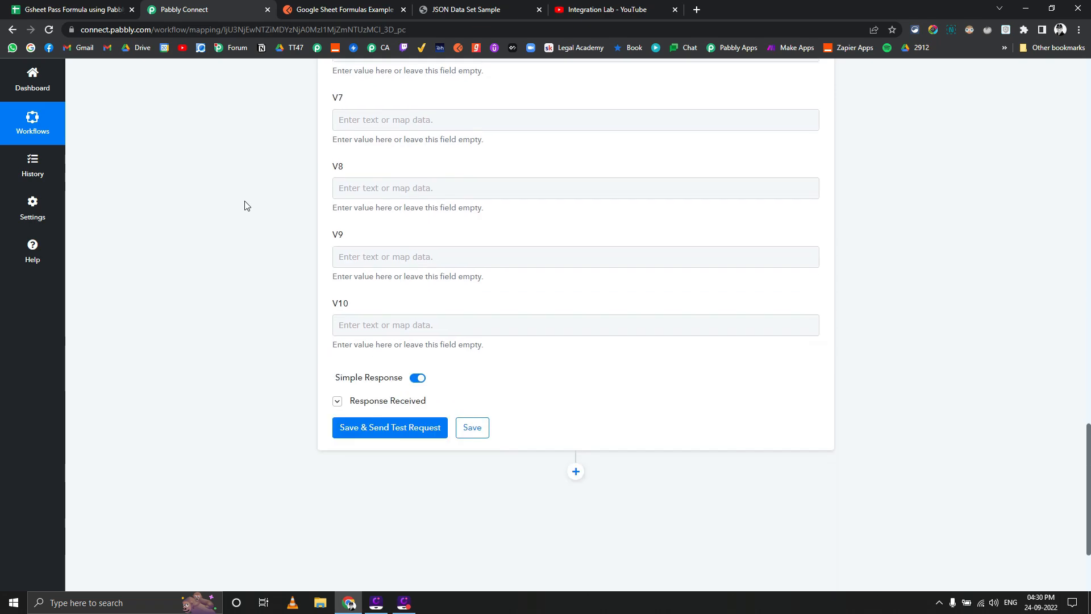
scroll(245, 206, "up", 10)
scroll(245, 205, "up", 8)
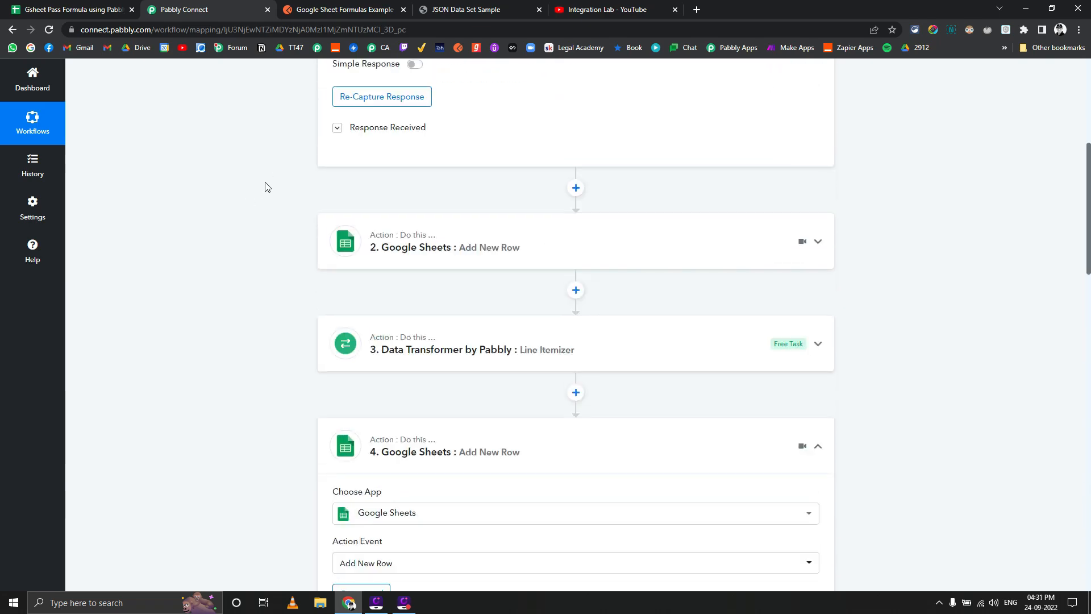
- Switch to YouTube and view the videos page of the Integration Lab channel
left_click(614, 8)
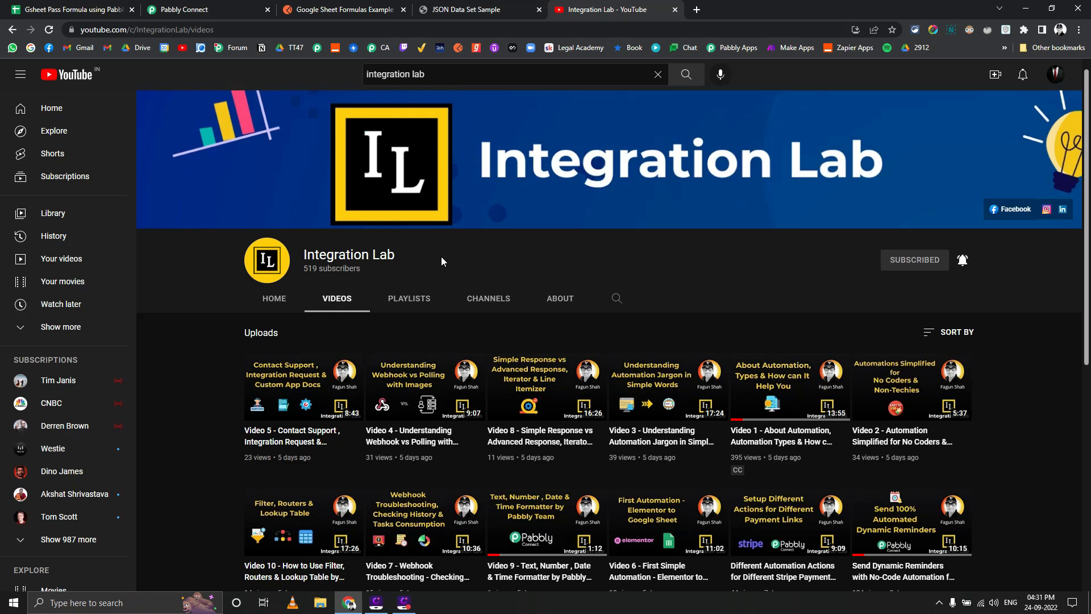